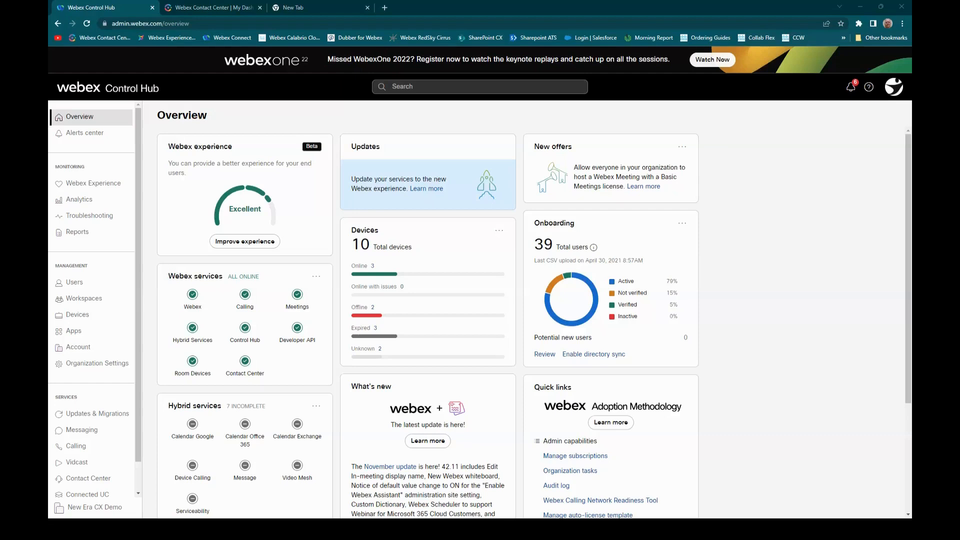
# Open the Calling service's phone numbers and examine their locations and assignments across the list.
pyautogui.click(76, 446)
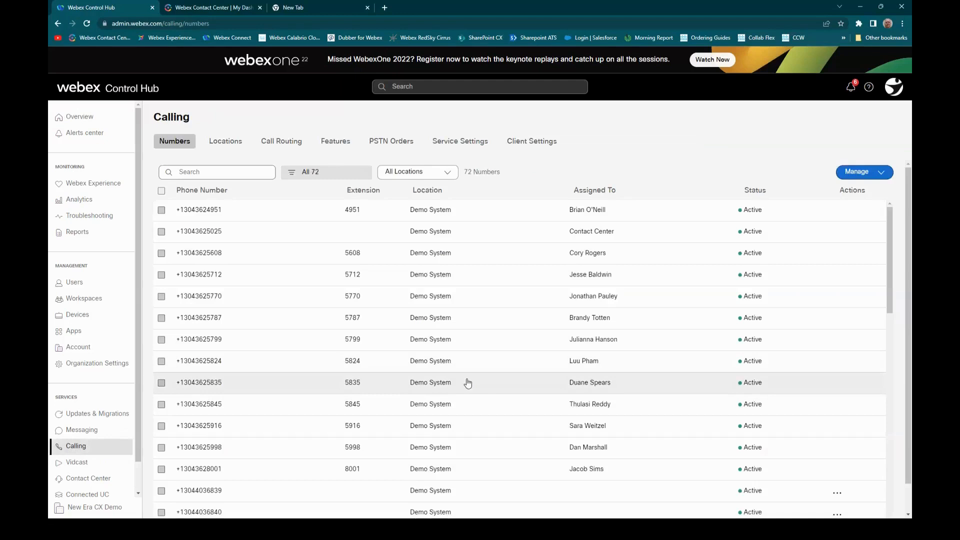
pyautogui.scroll(-1, 465, 385)
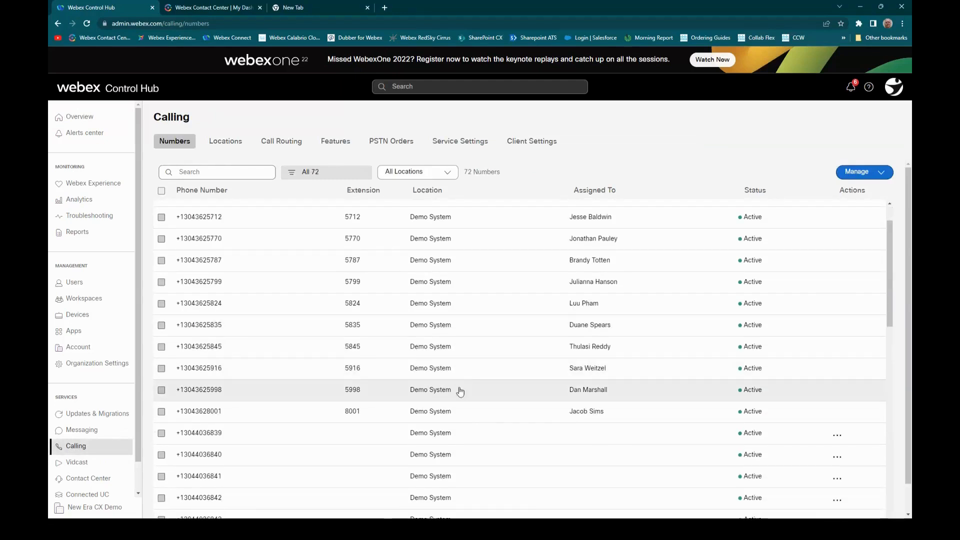
pyautogui.scroll(-2, 468, 433)
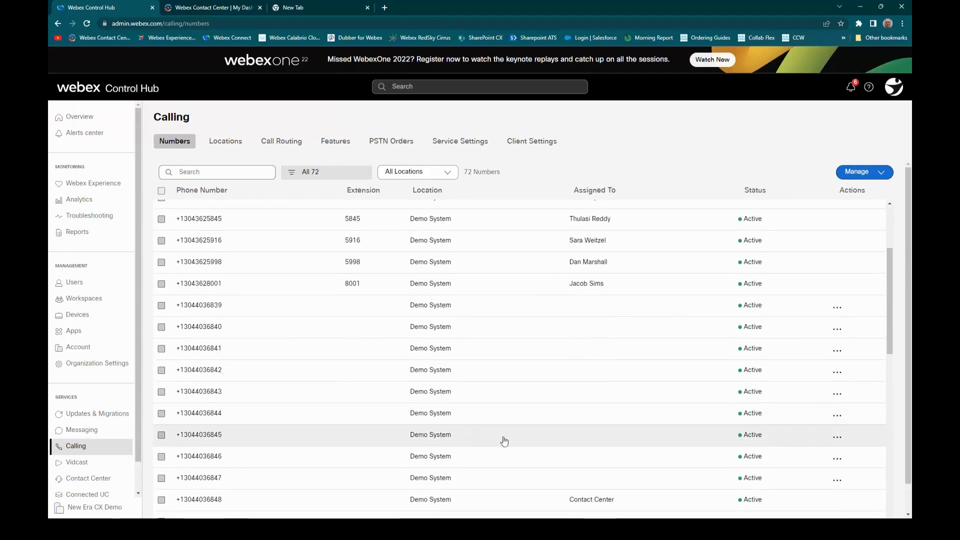
pyautogui.scroll(-2, 502, 443)
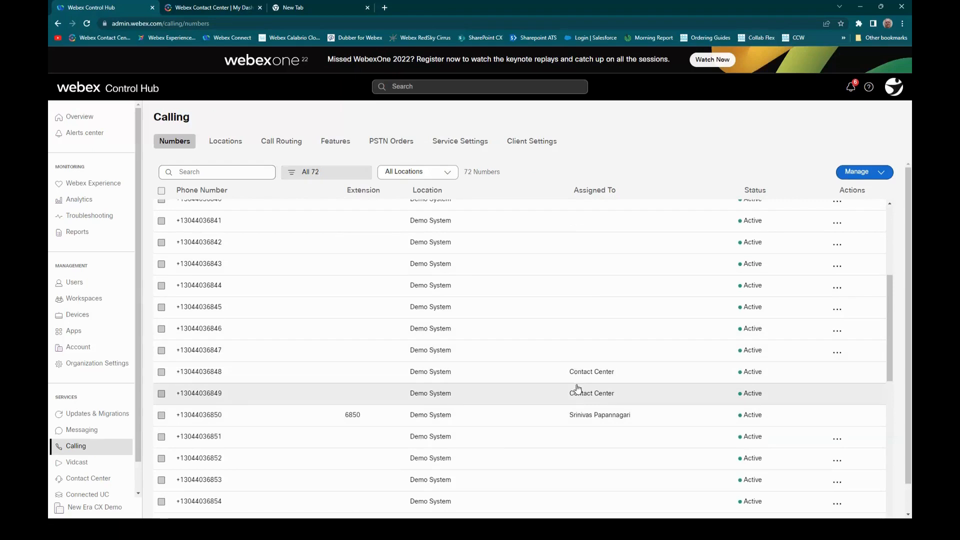
# Open the Contact Center service's settings in Control Hub and examine the service details, including the voice channel and telephony type.
pyautogui.click(198, 11)
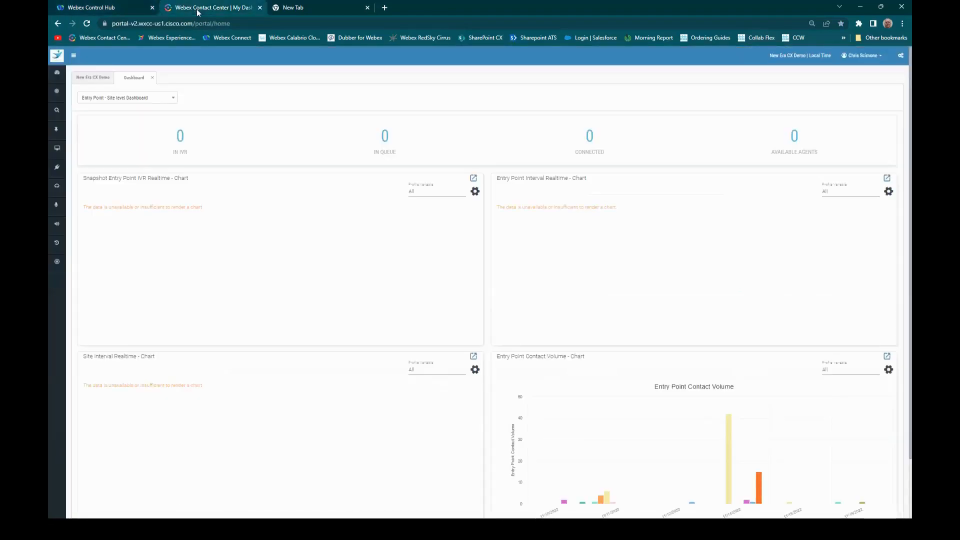
pyautogui.click(128, 8)
pyautogui.click(83, 478)
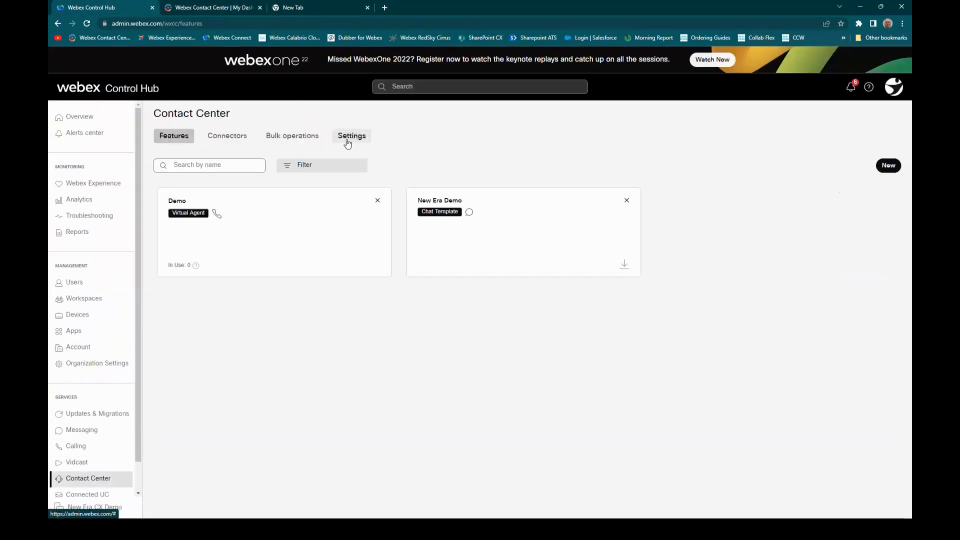
pyautogui.click(348, 142)
pyautogui.scroll(-3, 349, 350)
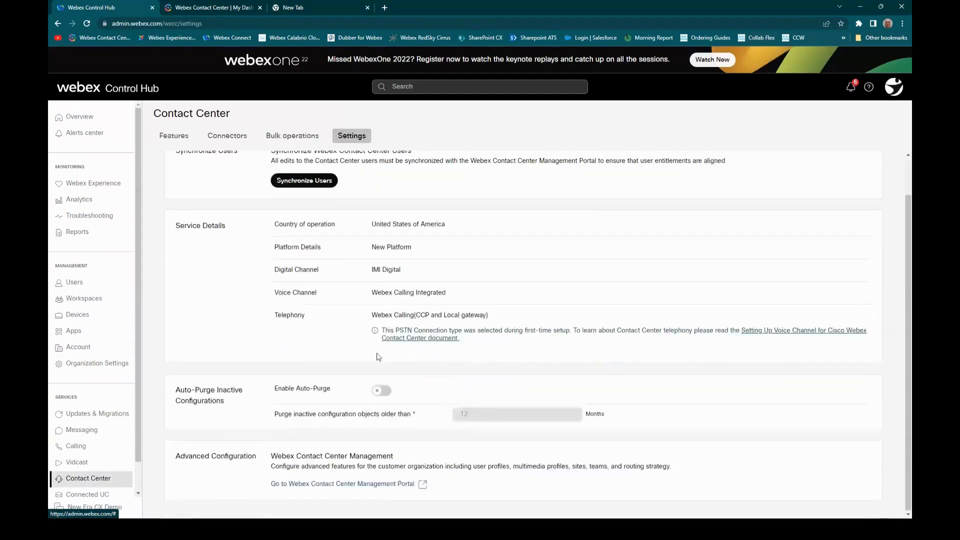
# In the Webex Contact Center portal, create and save an entry point named Demo30Min with a service level threshold of 60 seconds.
pyautogui.click(201, 7)
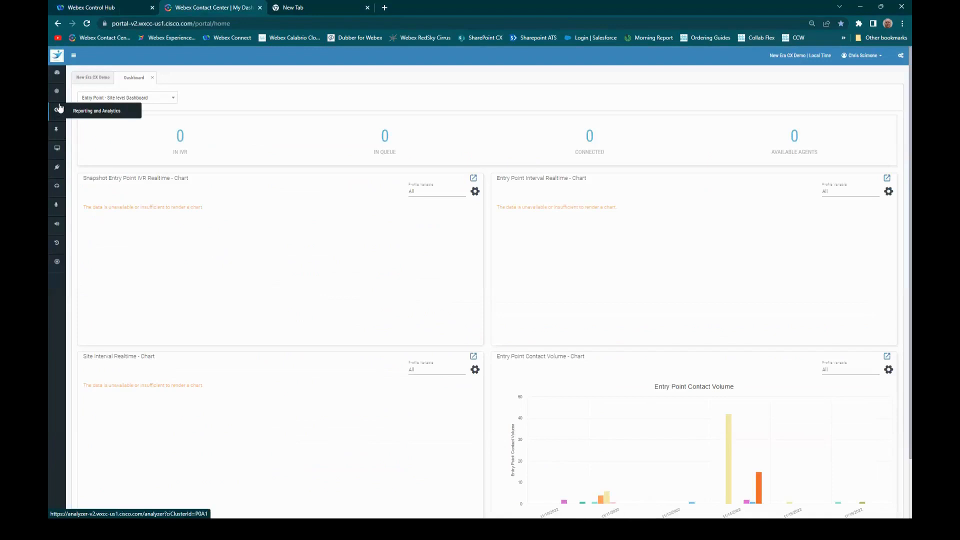
pyautogui.moveTo(54, 91)
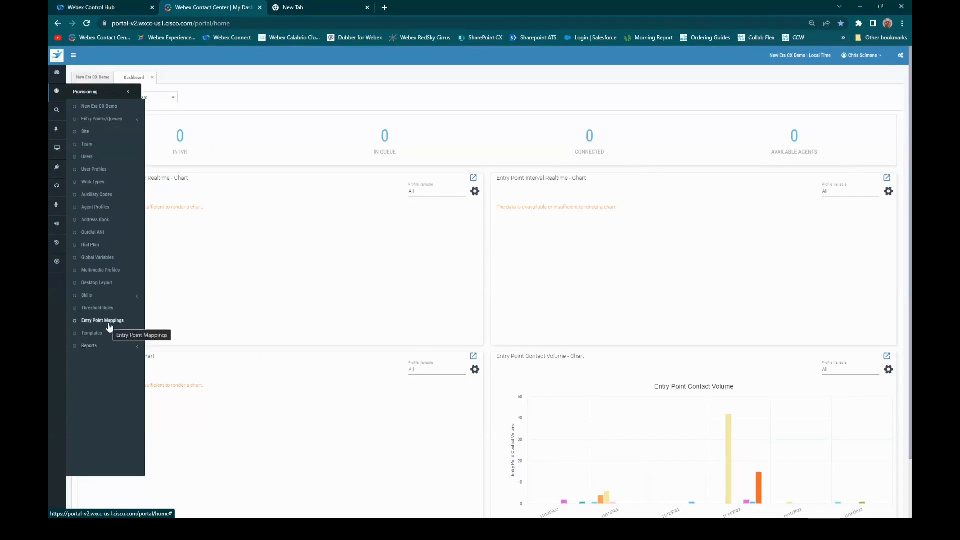
pyautogui.click(105, 122)
pyautogui.click(100, 132)
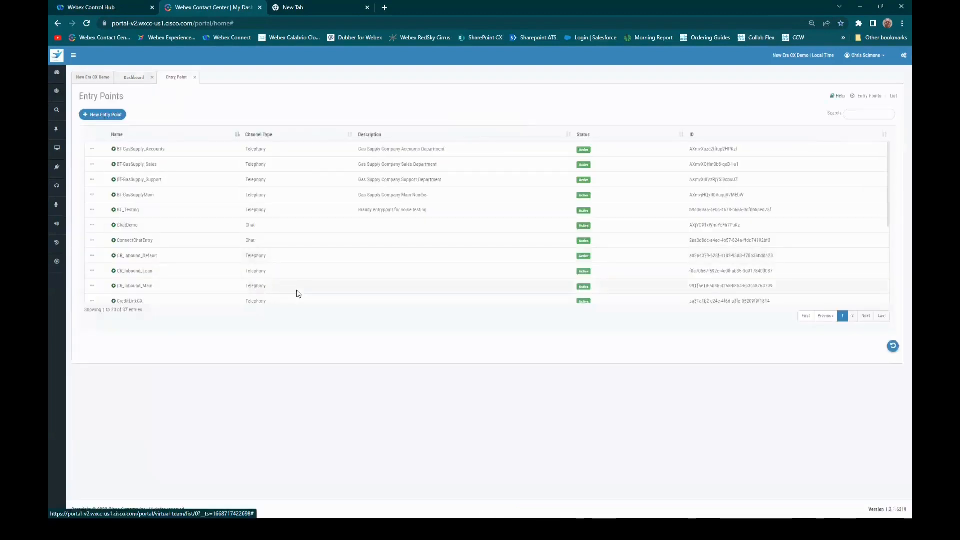
pyautogui.click(98, 116)
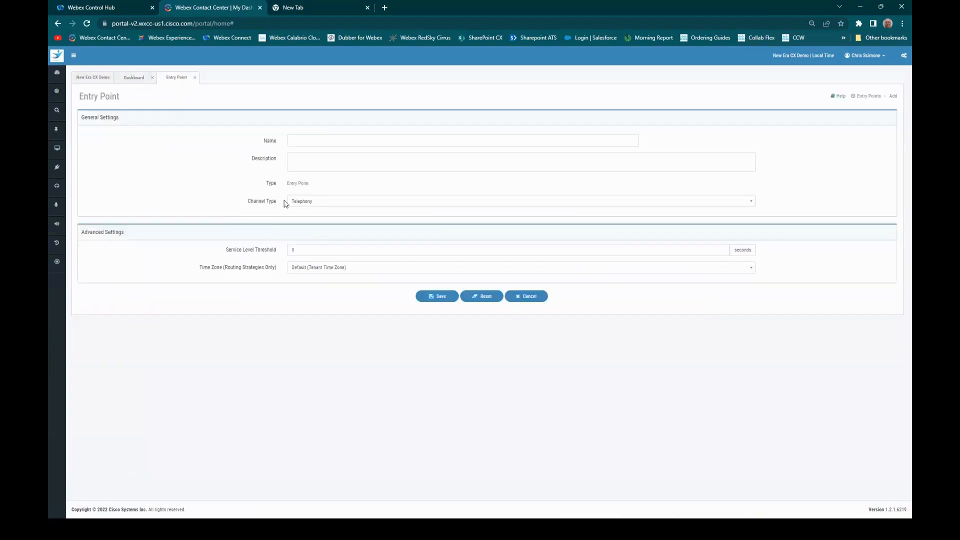
pyautogui.click(312, 142)
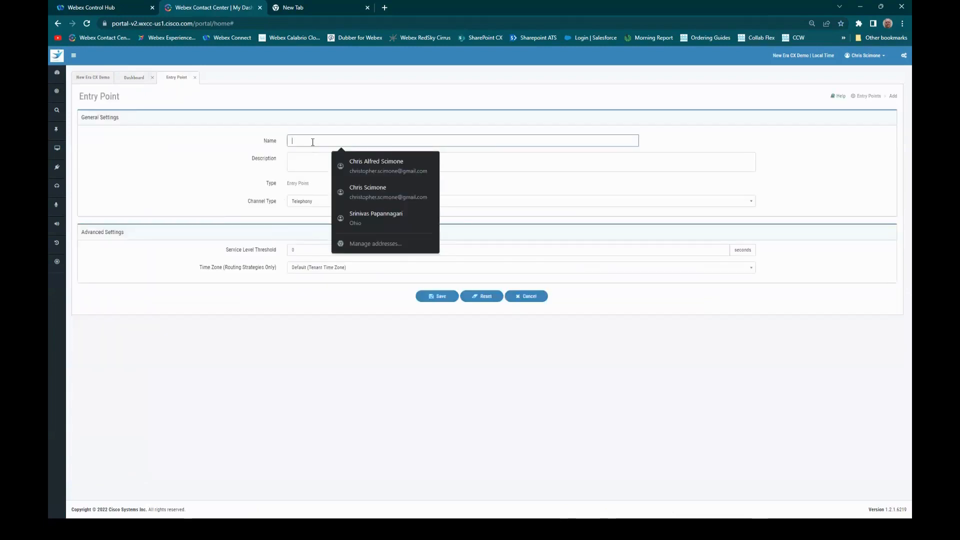
pyautogui.write('Demo30Min')
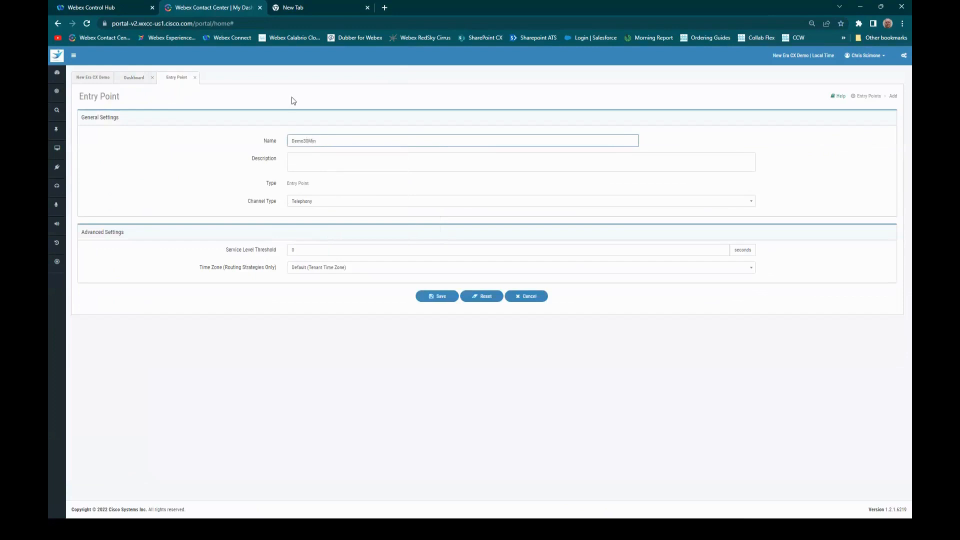
pyautogui.click(328, 244)
pyautogui.write('60')
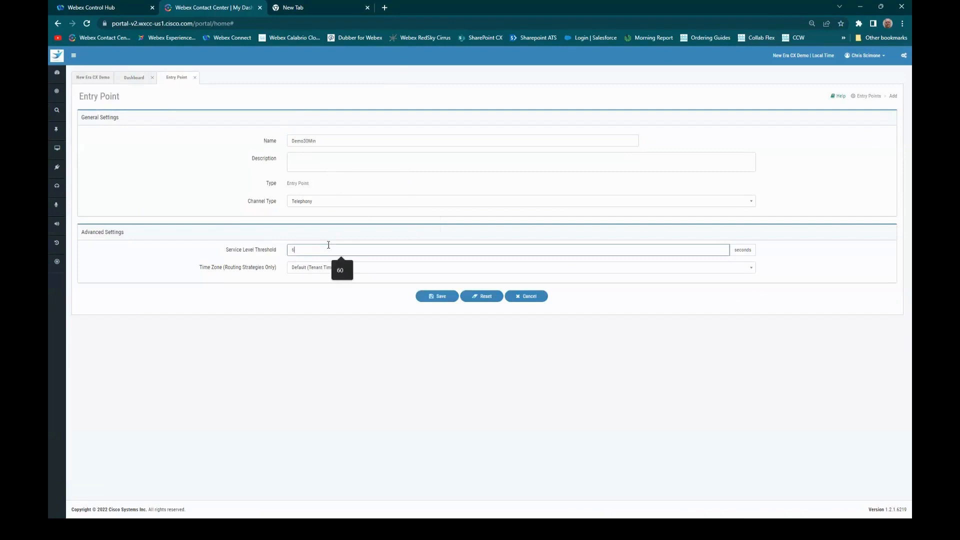
pyautogui.click(336, 318)
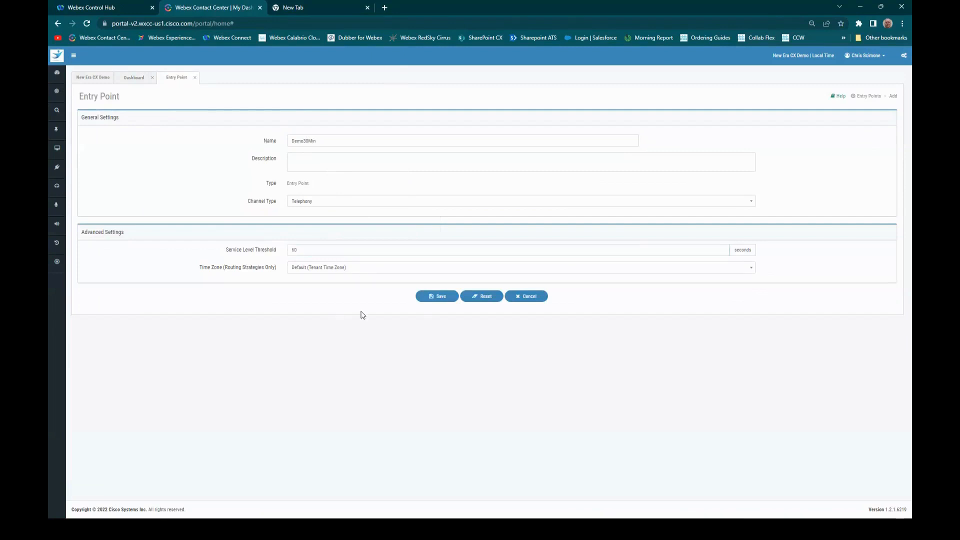
pyautogui.click(428, 300)
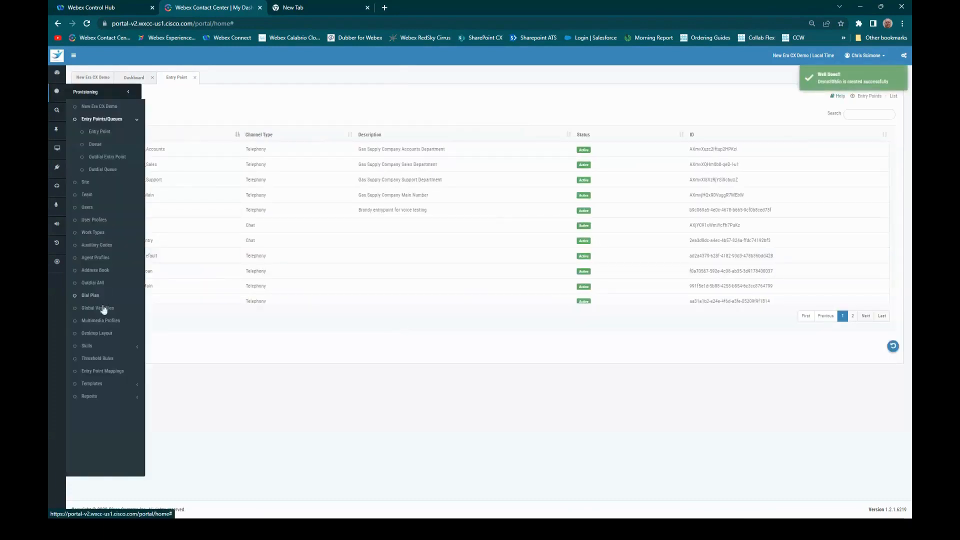
# Start a new entry point mapping with the location Demo System and choose one of its available phone numbers.
pyautogui.click(102, 371)
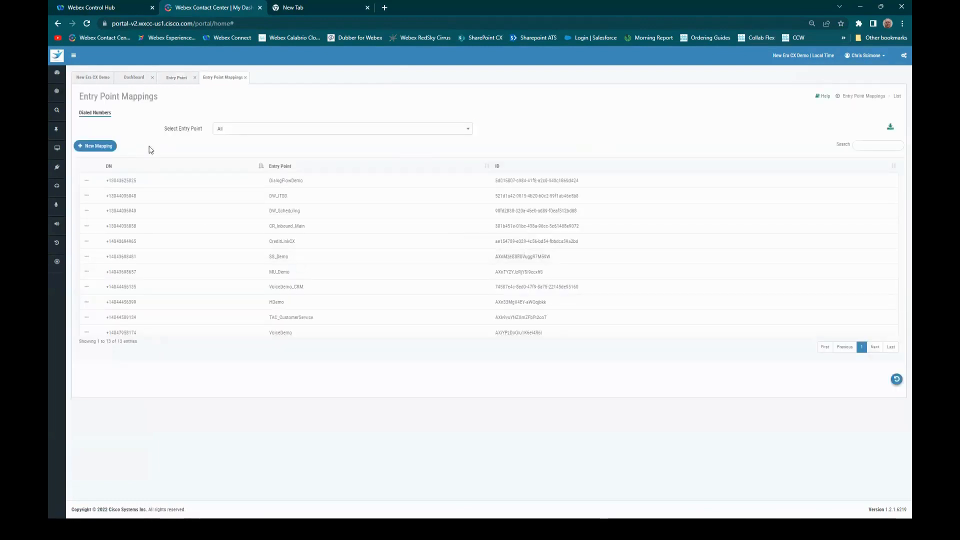
pyautogui.click(101, 146)
pyautogui.click(324, 169)
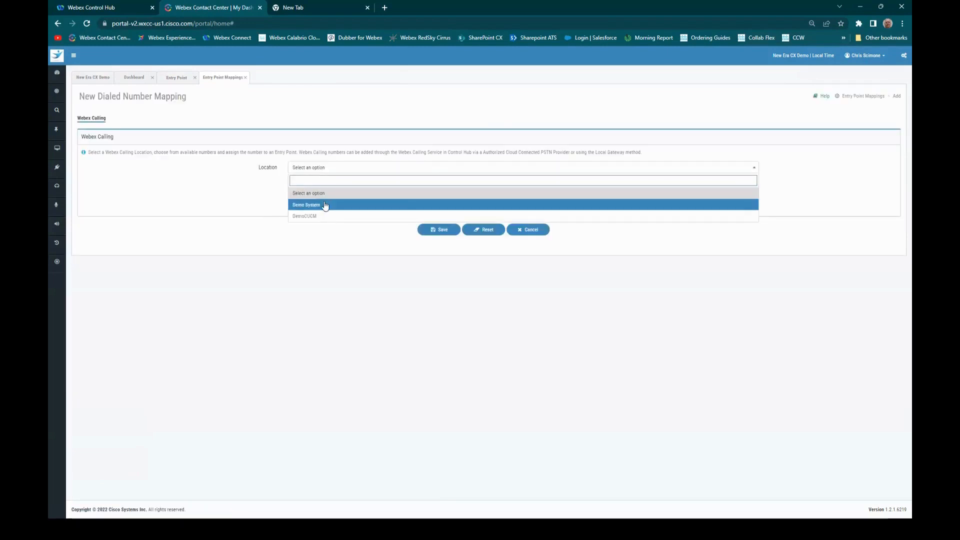
pyautogui.click(324, 204)
pyautogui.click(332, 185)
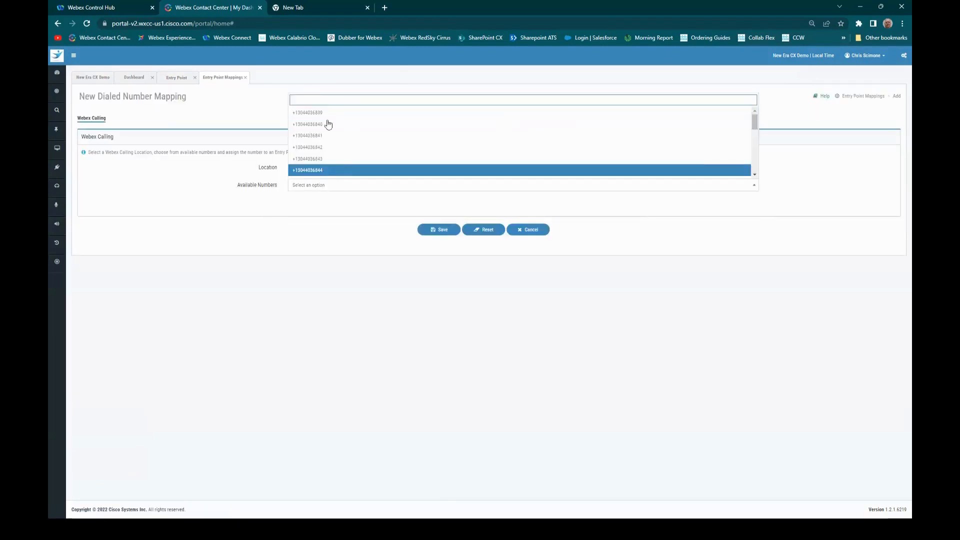
pyautogui.scroll(-3, 340, 149)
pyautogui.scroll(-3, 345, 152)
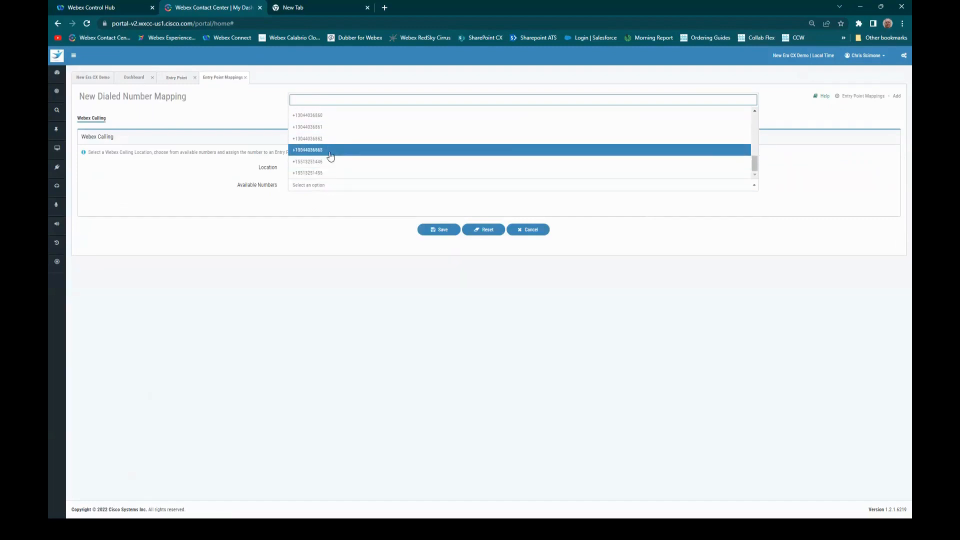
pyautogui.scroll(3, 329, 168)
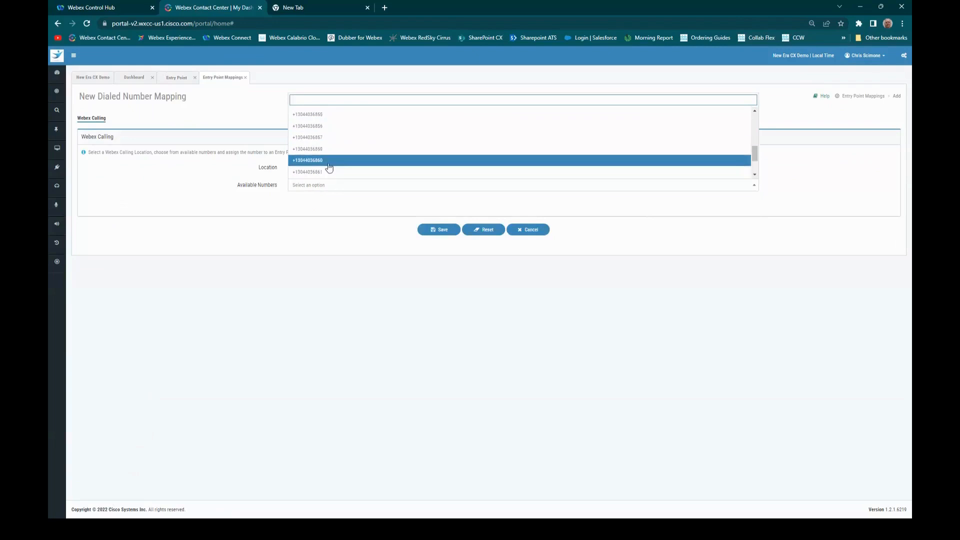
pyautogui.click(328, 170)
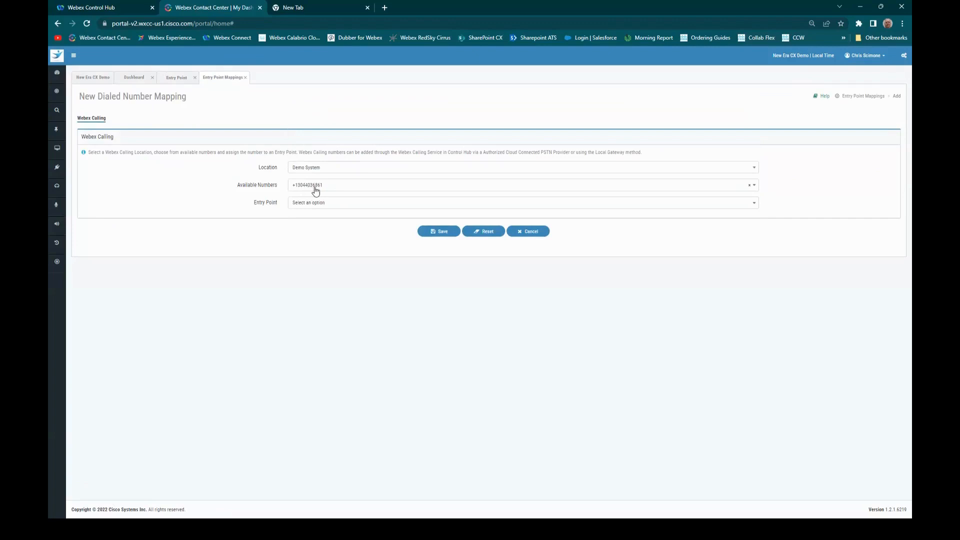
# Assign the Demo30Min entry point to the new dialed number mapping and save it.
pyautogui.click(360, 205)
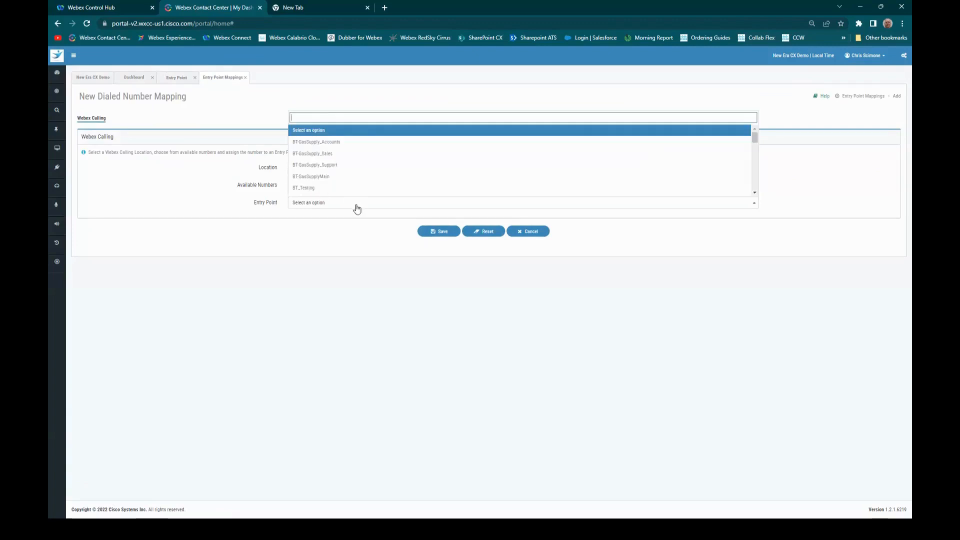
pyautogui.scroll(-2, 352, 170)
pyautogui.scroll(-3, 354, 175)
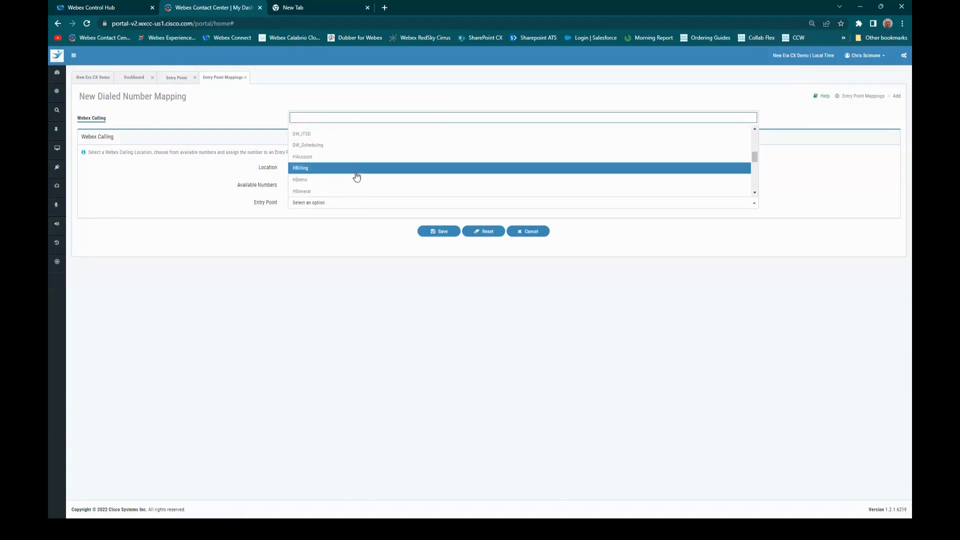
pyautogui.scroll(3, 358, 177)
pyautogui.scroll(-1, 364, 178)
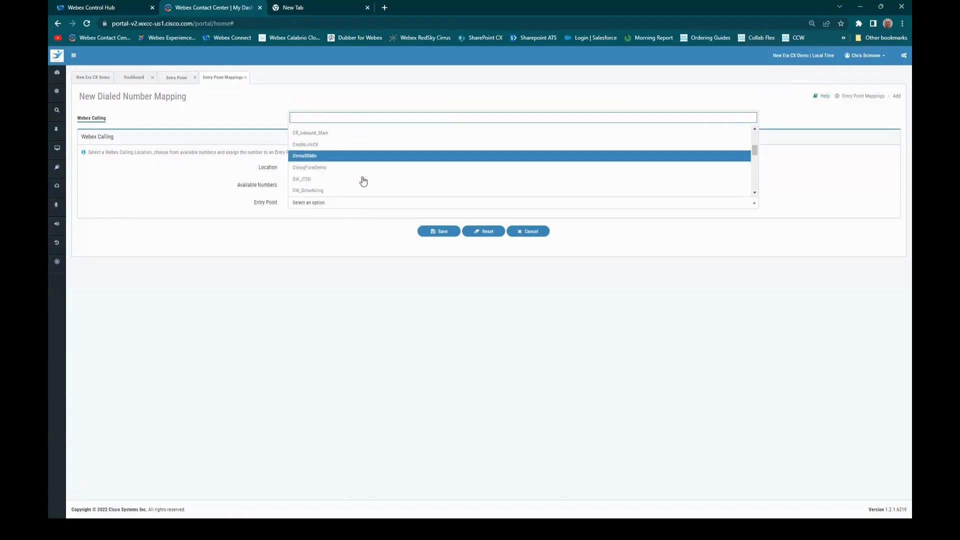
pyautogui.click(349, 156)
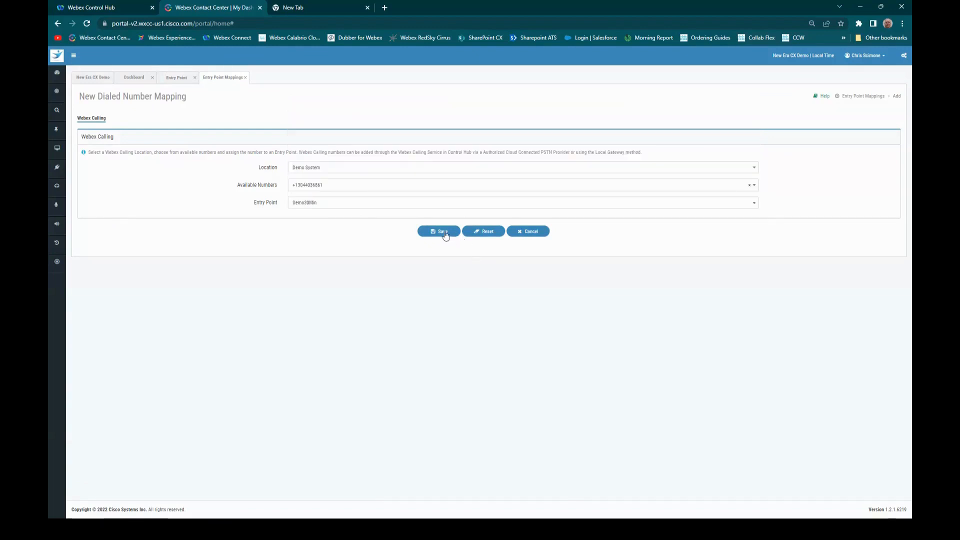
pyautogui.click(443, 231)
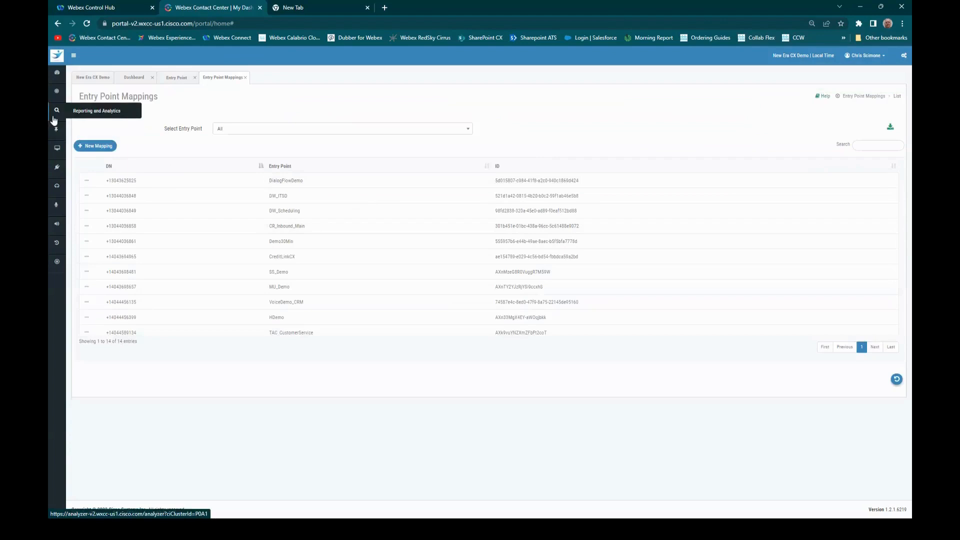
# From the routing strategy area's flows, create a new flow named Demo30Minute and start building it.
pyautogui.click(90, 175)
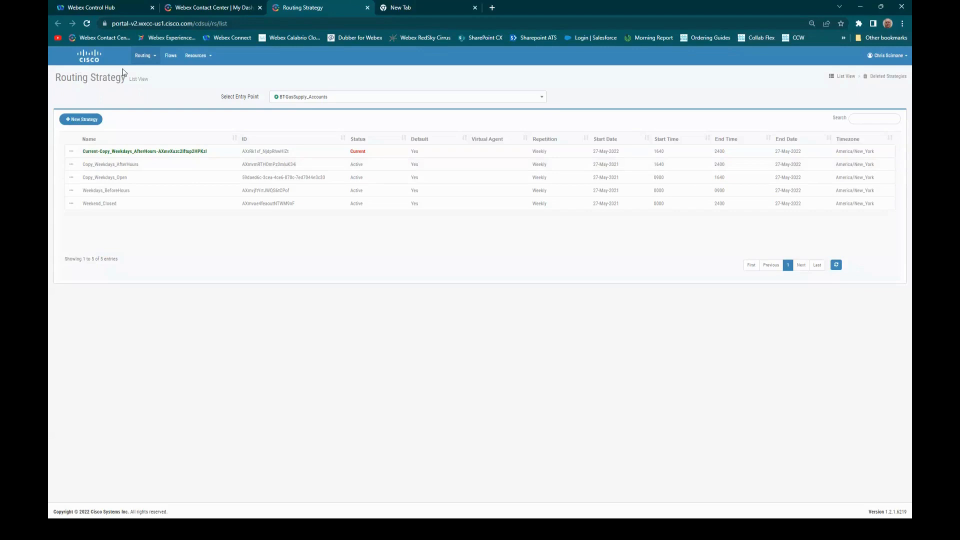
pyautogui.click(170, 55)
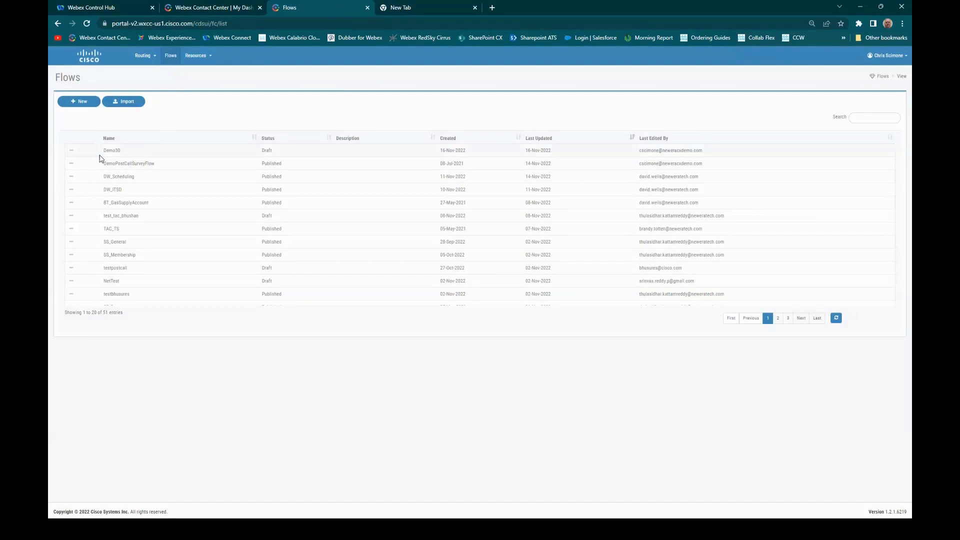
pyautogui.click(83, 102)
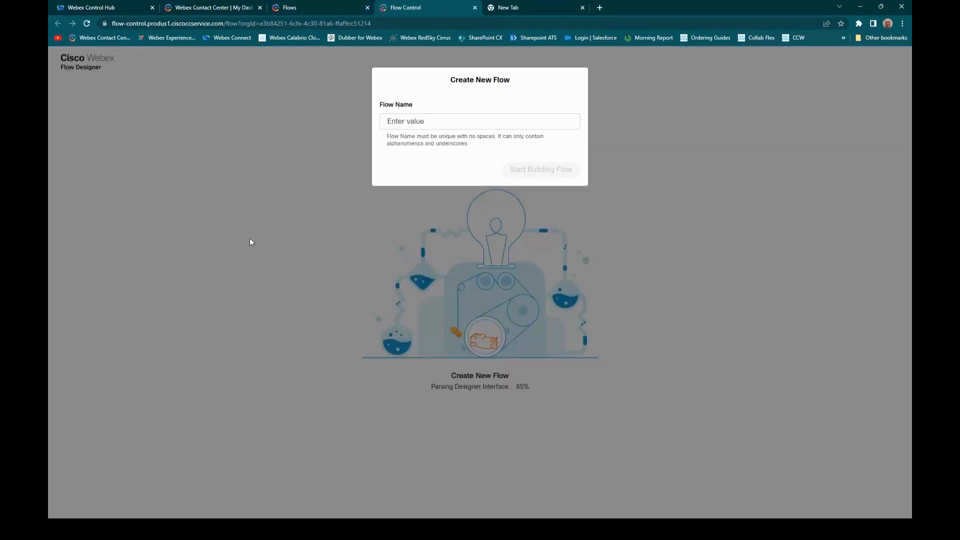
pyautogui.click(403, 124)
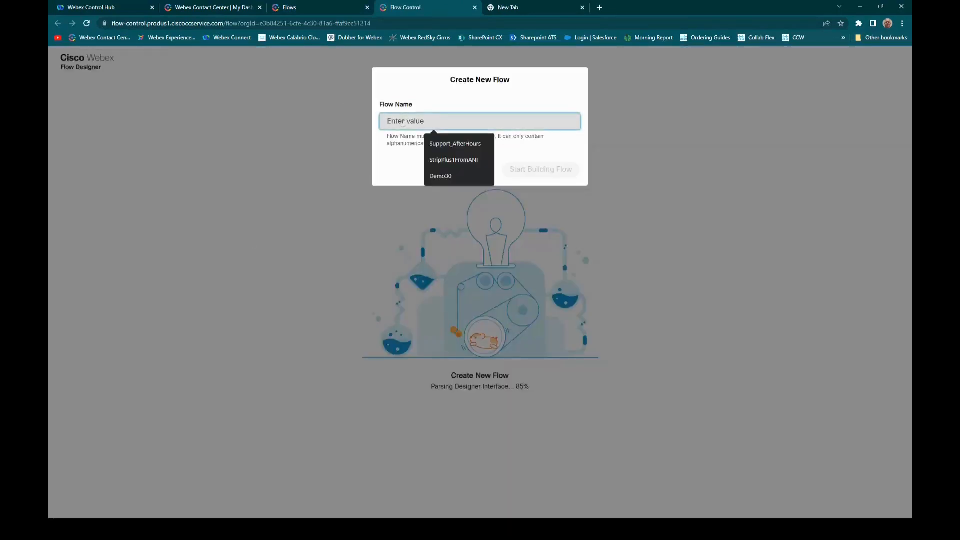
pyautogui.write('Demo30')
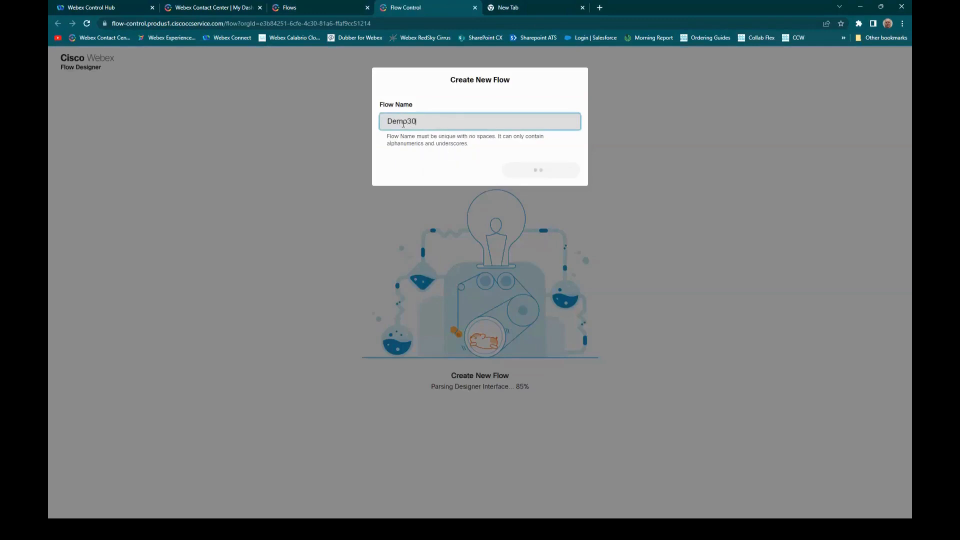
pyautogui.write('Minute')
pyautogui.click(520, 168)
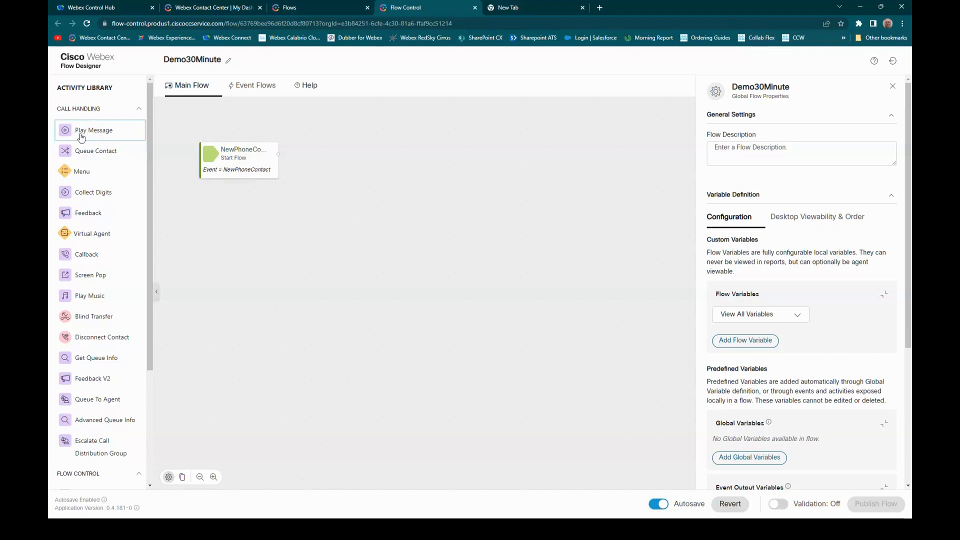
# Add a Play Message activity beside the NewPhoneContact start activity and connect the start activity's output to it.
pyautogui.moveTo(81, 138); pyautogui.dragTo(369, 144)
pyautogui.click(274, 153)
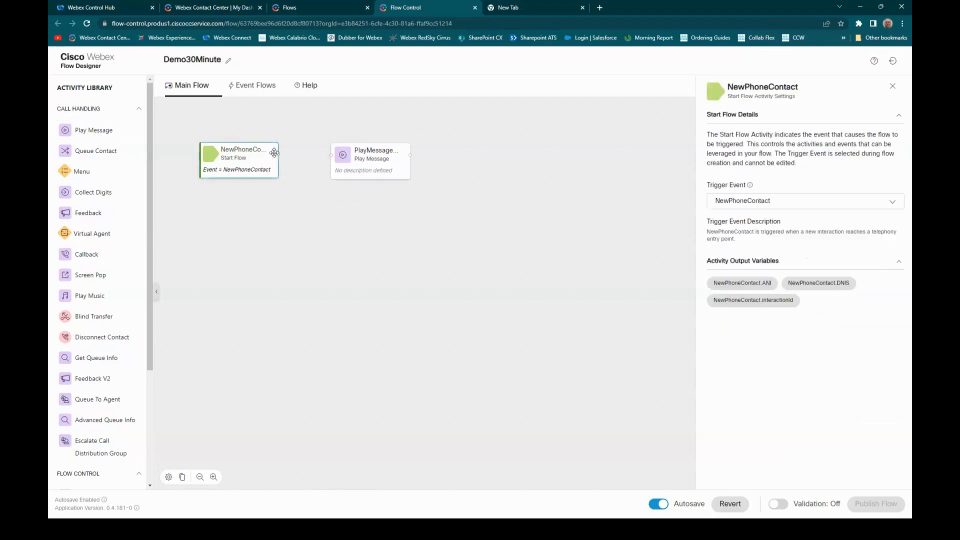
pyautogui.moveTo(277, 154); pyautogui.dragTo(330, 155)
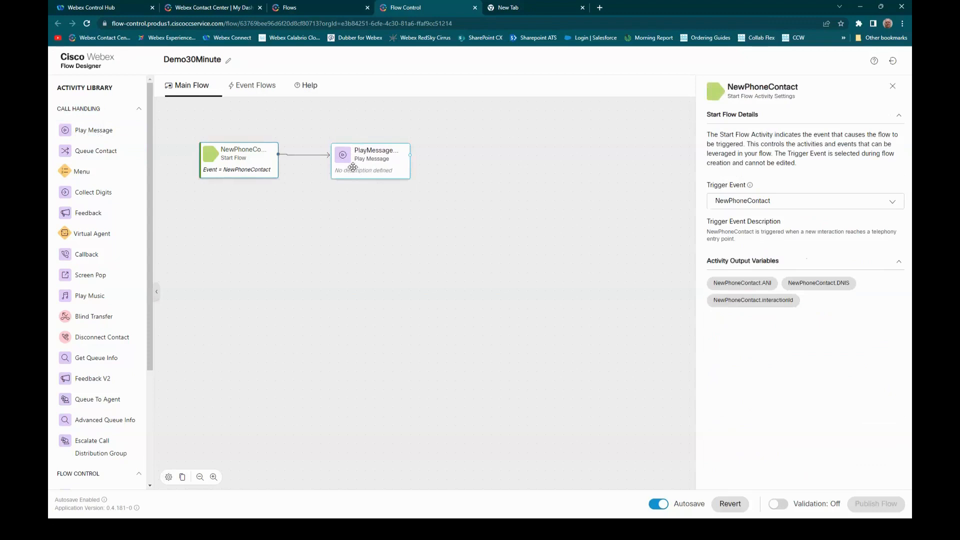
# Enable text-to-speech for the Play Message activity and set its connector to GoogleTTS.
pyautogui.click(353, 167)
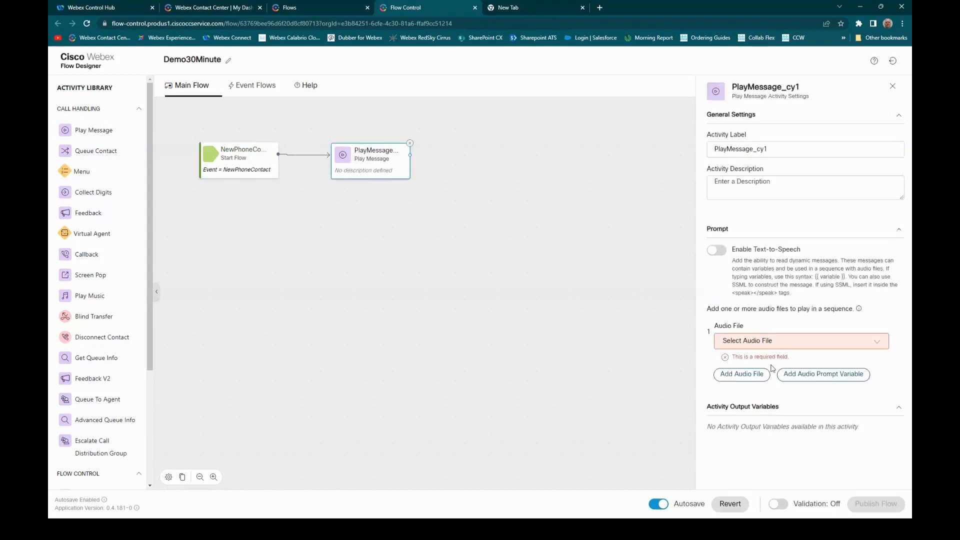
pyautogui.click(719, 254)
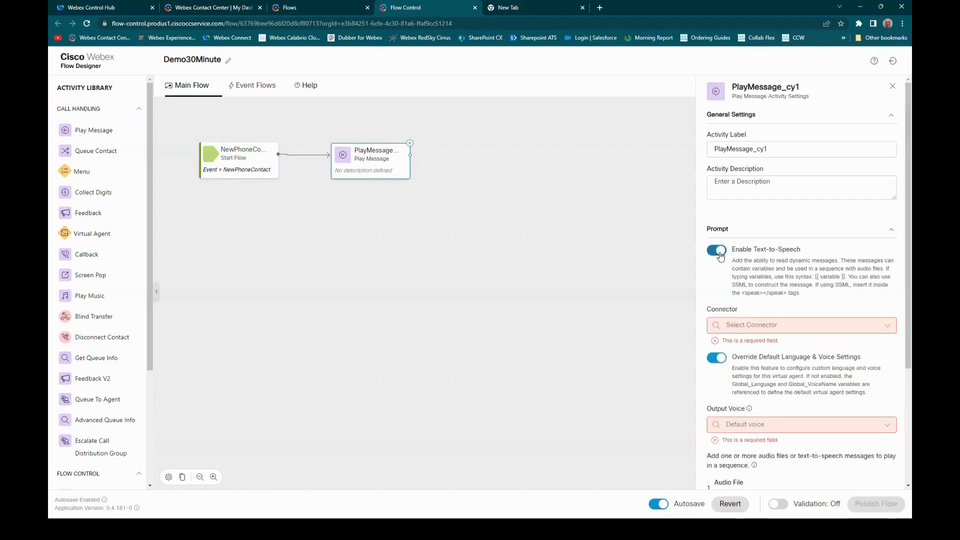
pyautogui.click(740, 326)
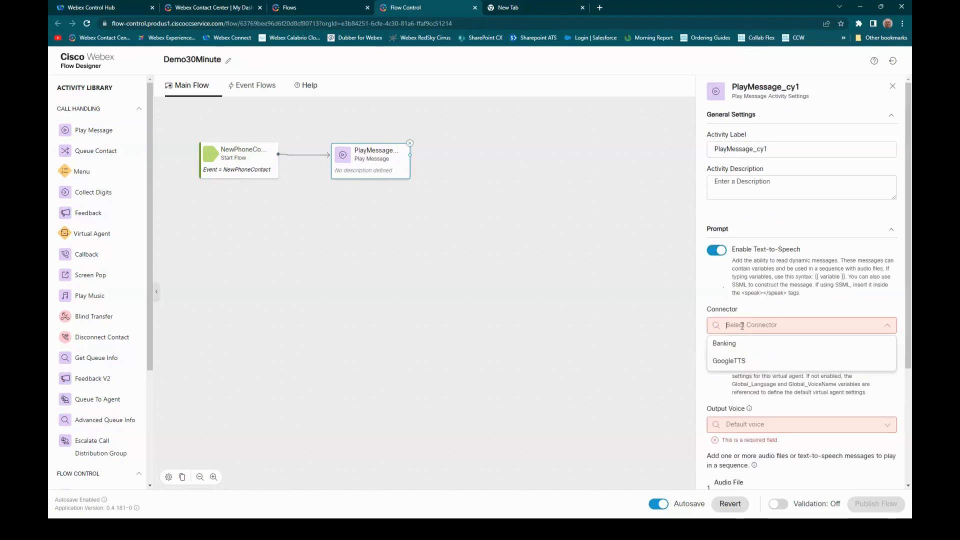
pyautogui.click(733, 360)
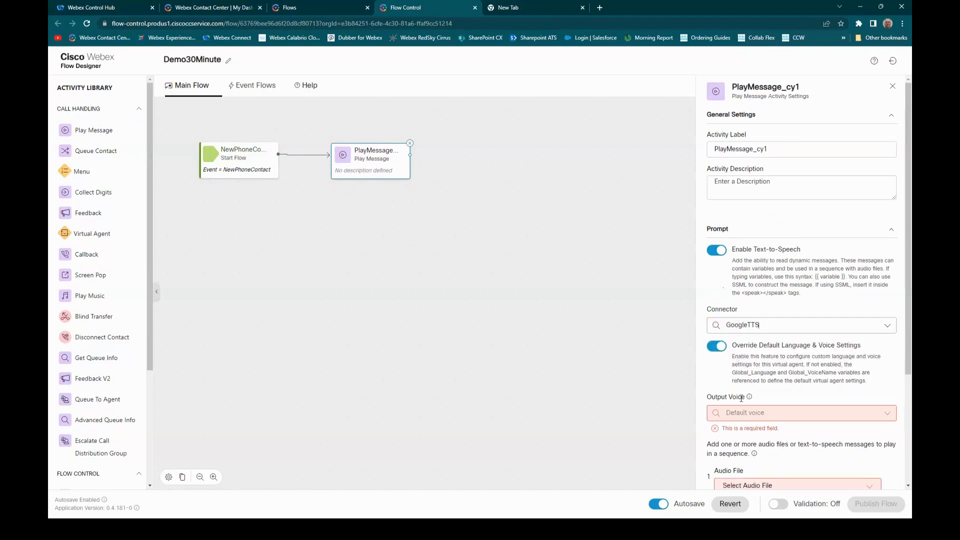
# Set the Play Message activity's output voice to en-US-Standard-A.
pyautogui.click(774, 413)
pyautogui.scroll(-10, 845, 444)
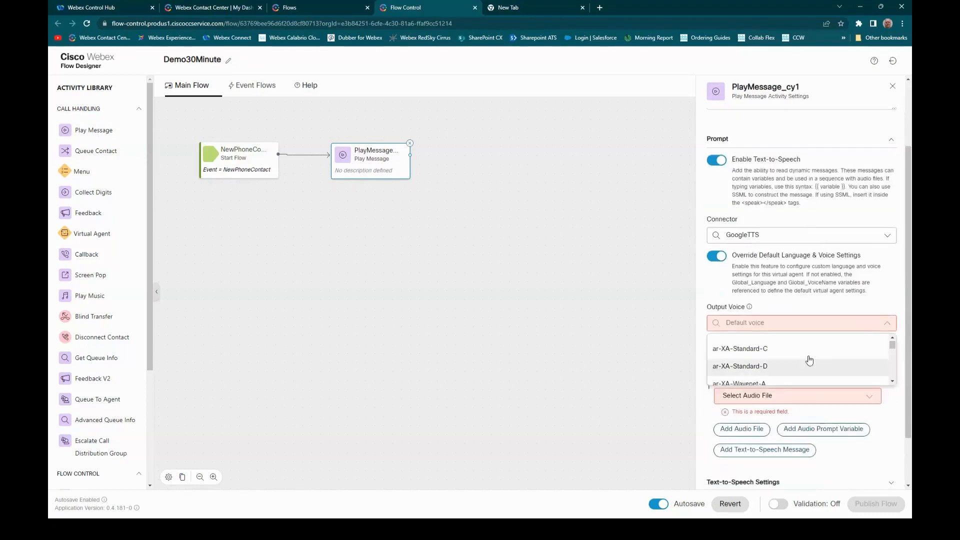
pyautogui.scroll(-7, 799, 360)
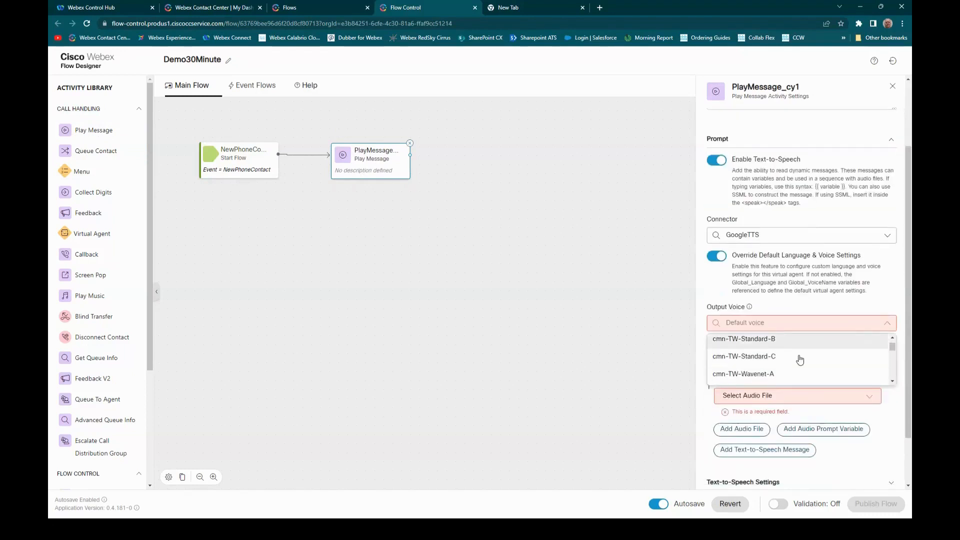
pyautogui.scroll(-5, 785, 360)
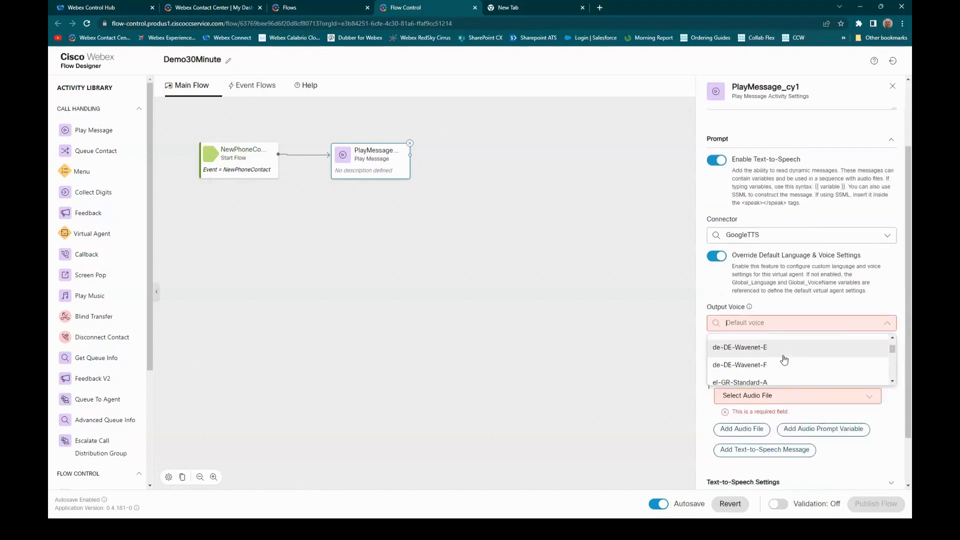
pyautogui.scroll(-6, 779, 364)
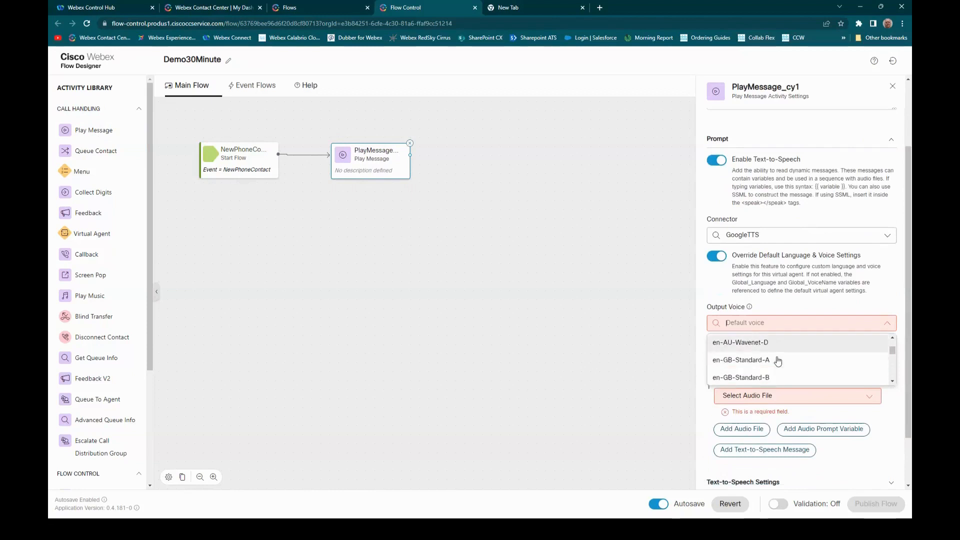
pyautogui.scroll(-3, 770, 363)
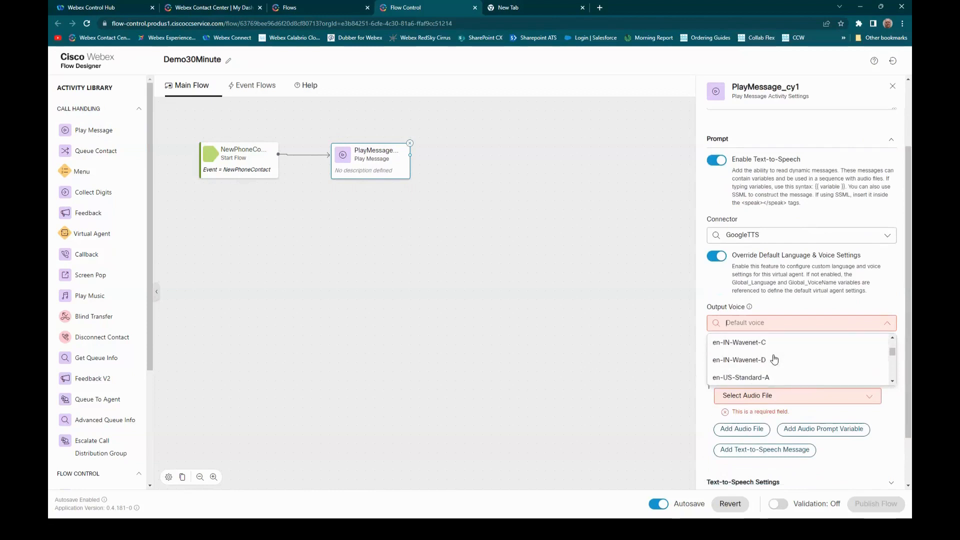
pyautogui.click(760, 379)
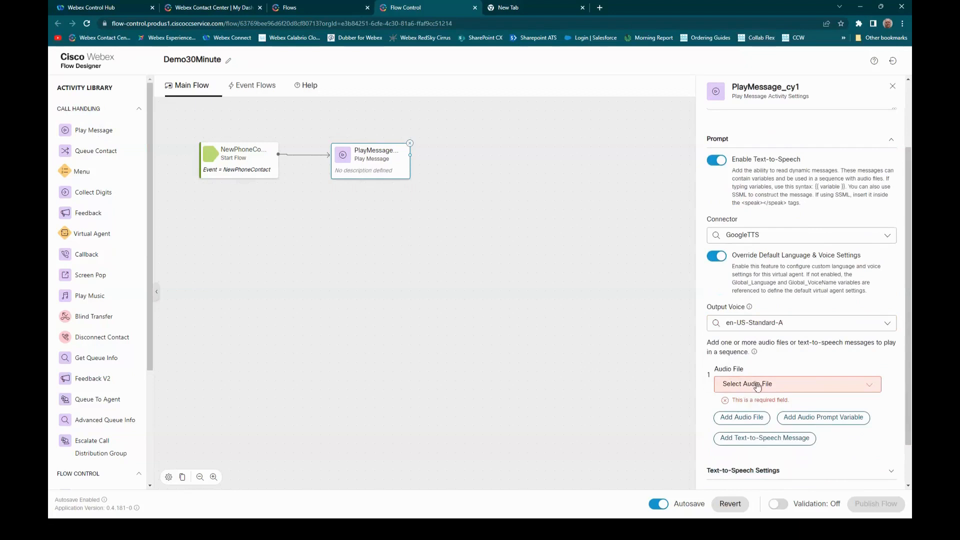
# Add the text-to-speech message "Welcome to the New Era 30 minute demo" and remove the empty audio file entry from the prompt sequence.
pyautogui.click(747, 383)
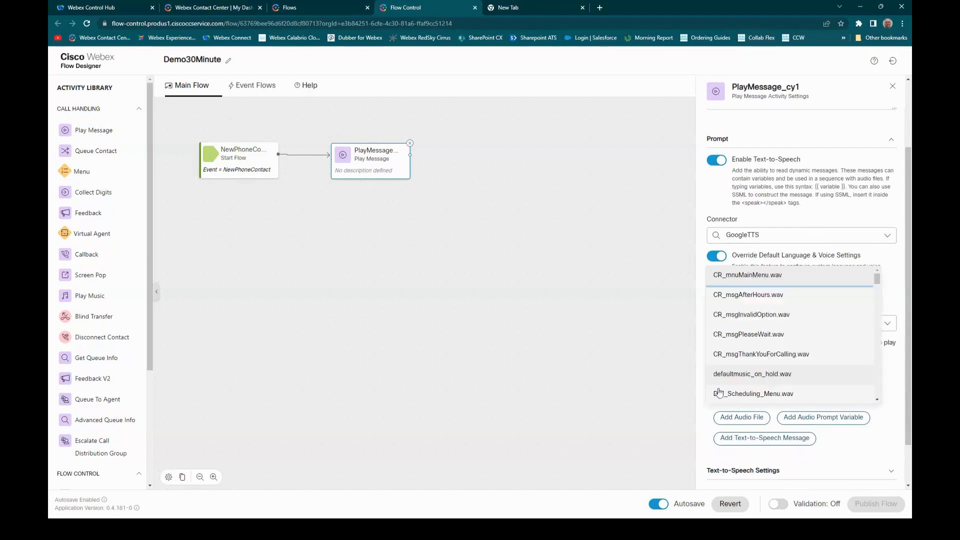
pyautogui.click(765, 437)
pyautogui.click(776, 427)
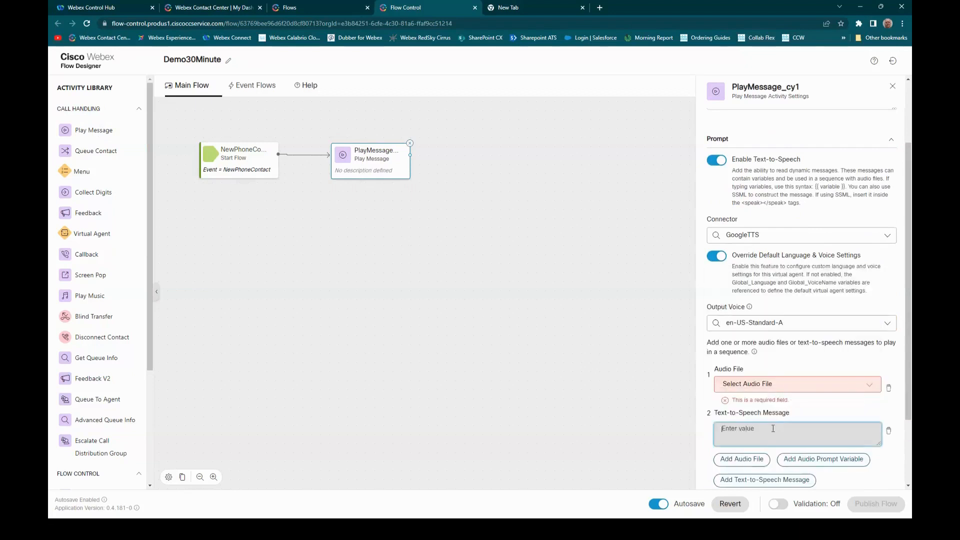
pyautogui.write('We')
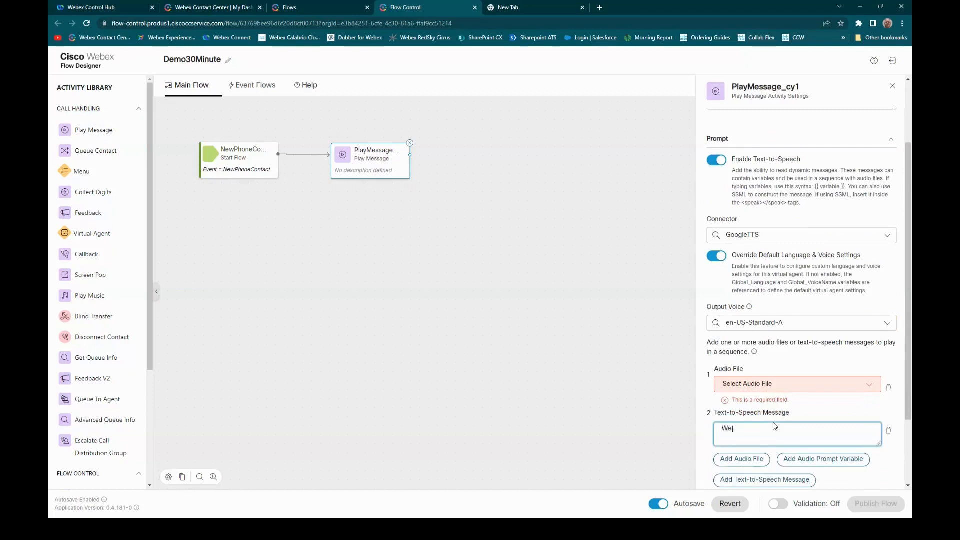
pyautogui.write('lcome to the New RE')
pyautogui.press('BackSpace')
pyautogui.press('BackSpace')
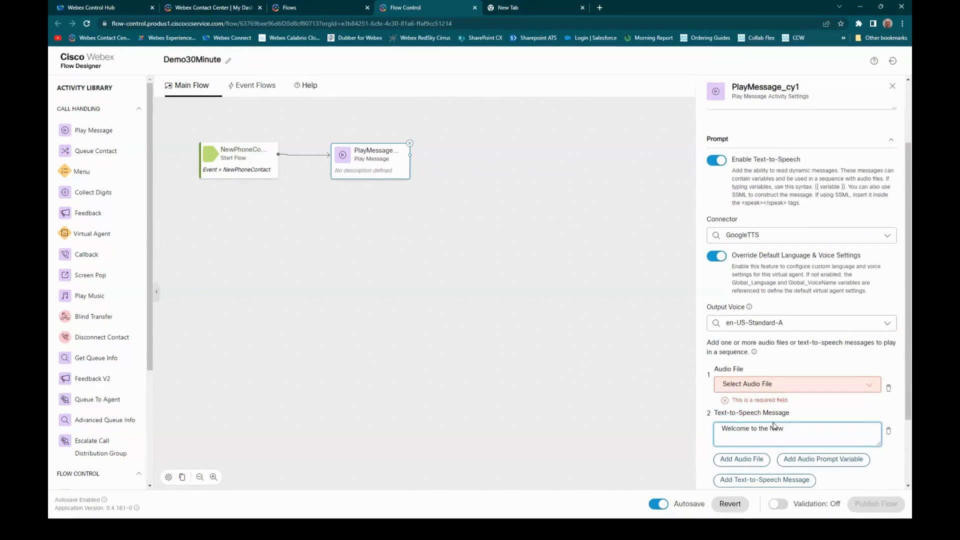
pyautogui.write('Era 30 minute demo')
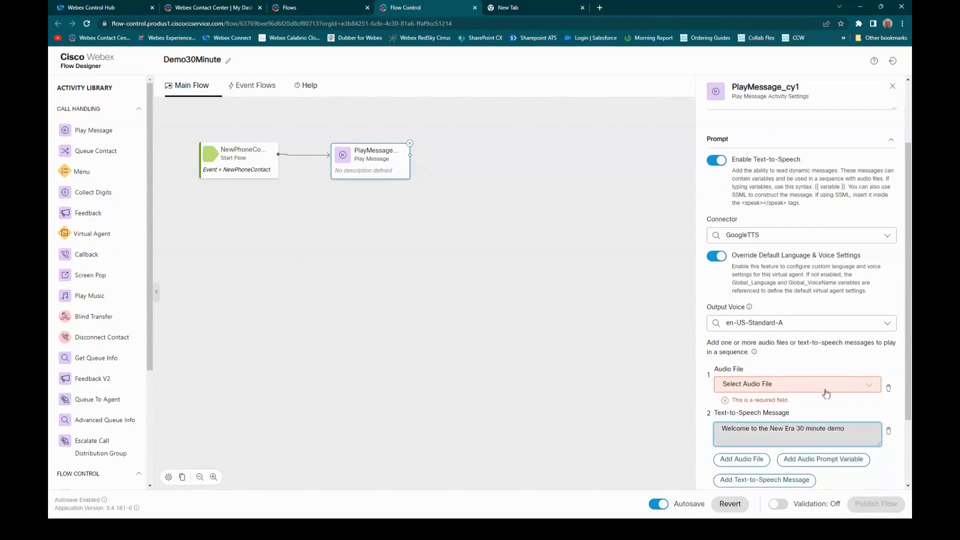
pyautogui.scroll(-2, 826, 393)
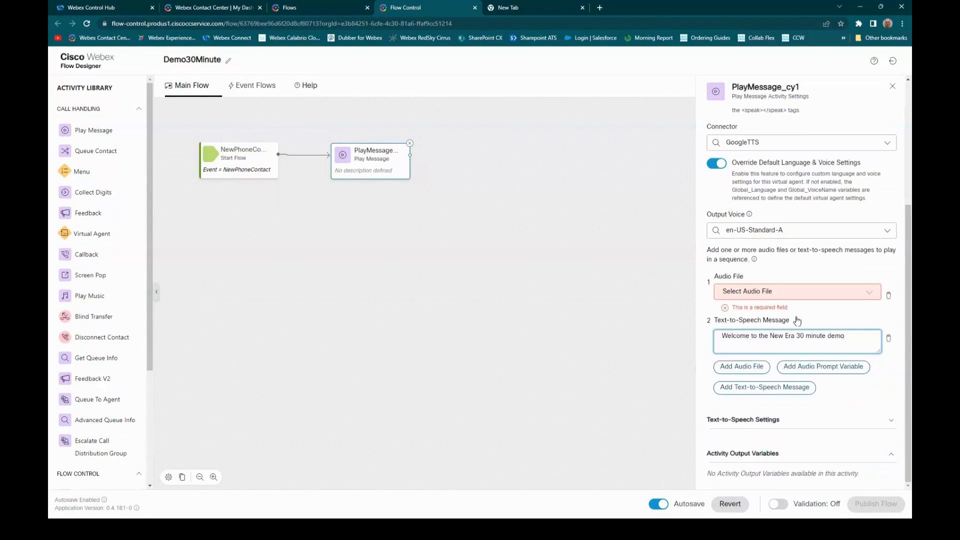
pyautogui.click(888, 296)
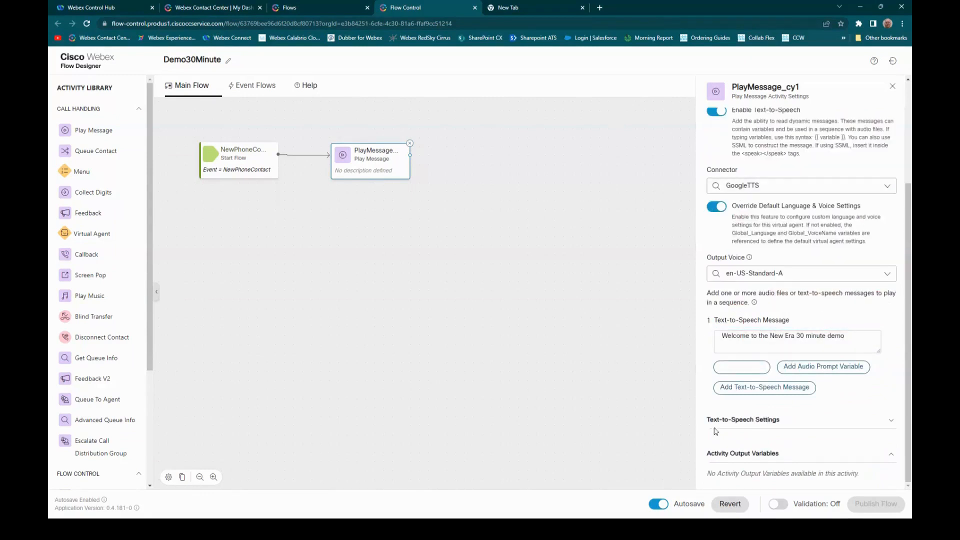
pyautogui.click(584, 341)
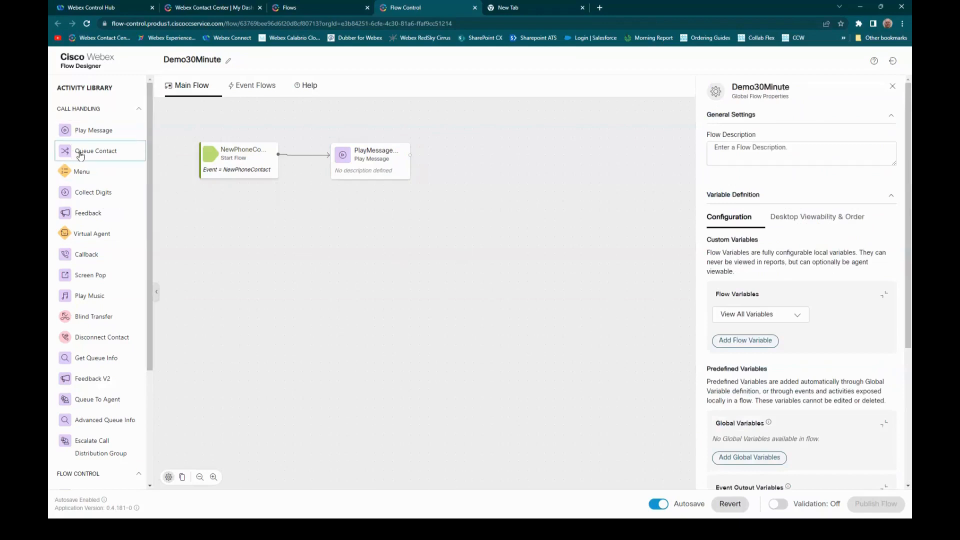
# Add a Queue Contact activity beyond the Play Message activity and set its static queue to DemoVoiceQ.
pyautogui.moveTo(80, 156); pyautogui.dragTo(488, 155)
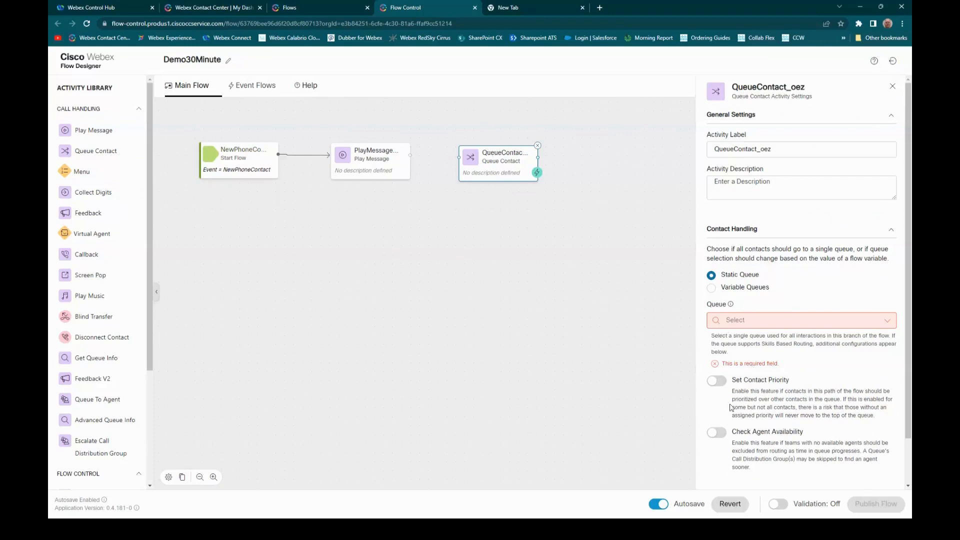
pyautogui.click(761, 326)
pyautogui.scroll(-5, 767, 358)
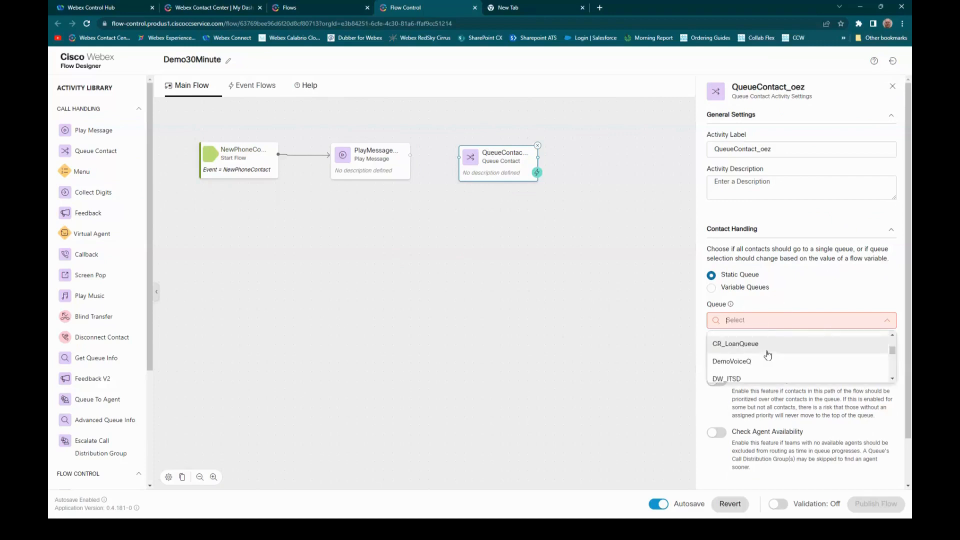
pyautogui.scroll(-3, 770, 358)
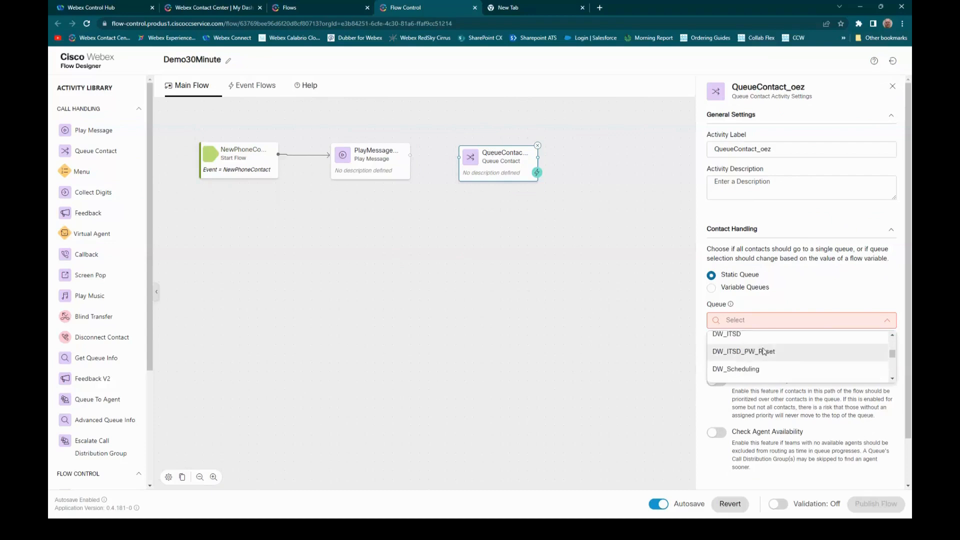
pyautogui.scroll(2, 757, 364)
pyautogui.click(750, 365)
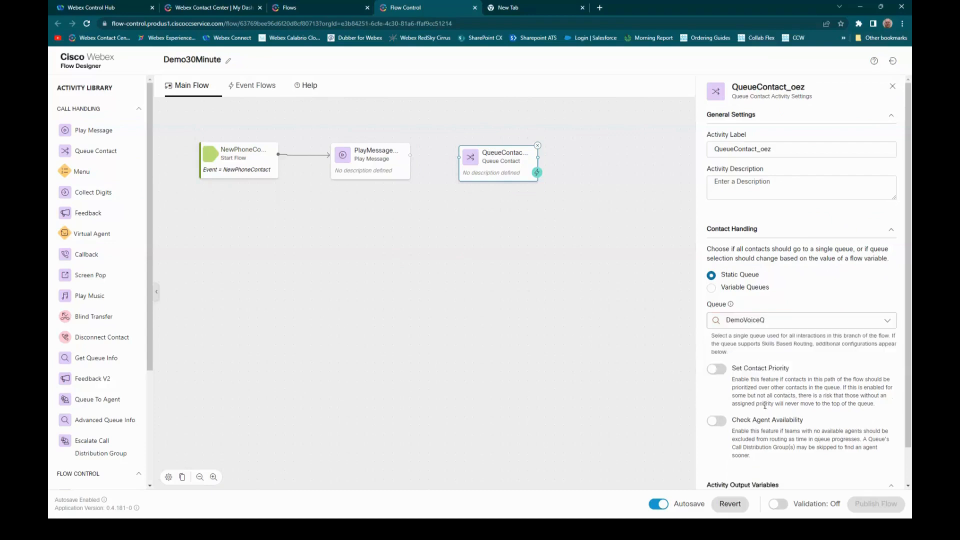
pyautogui.scroll(-1, 768, 403)
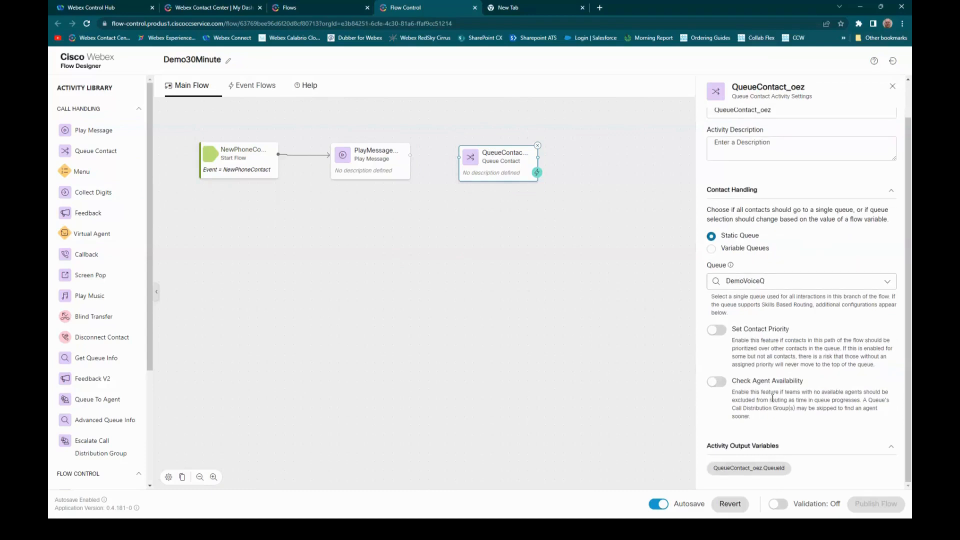
pyautogui.click(629, 340)
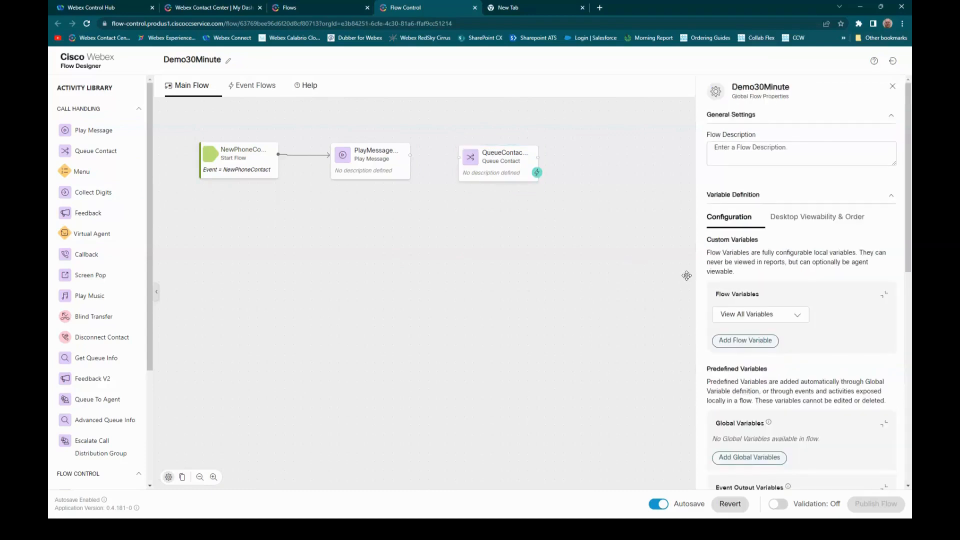
# Change the Queue Contact activity's label to QueueContact_Demo30.
pyautogui.scroll(-2, 538, 207)
pyautogui.click(508, 172)
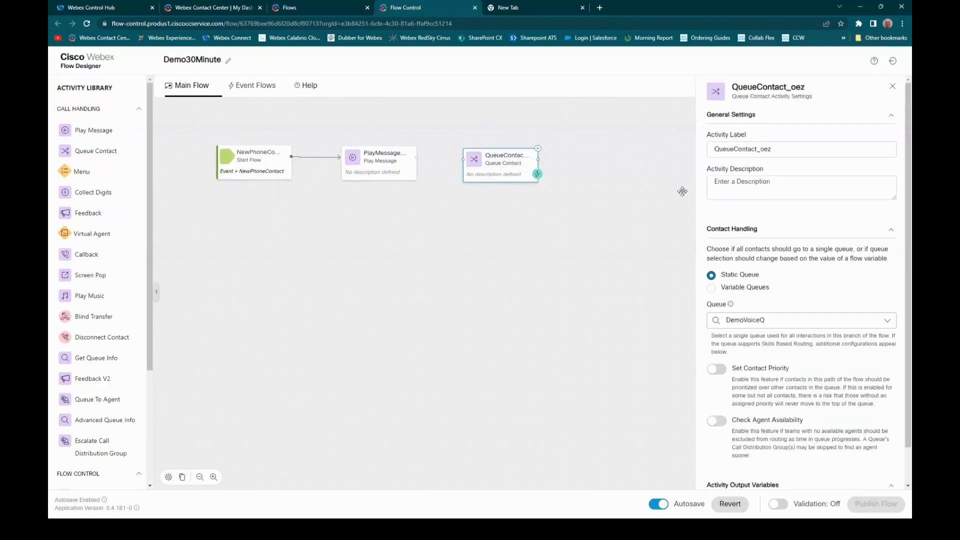
pyautogui.click(769, 149)
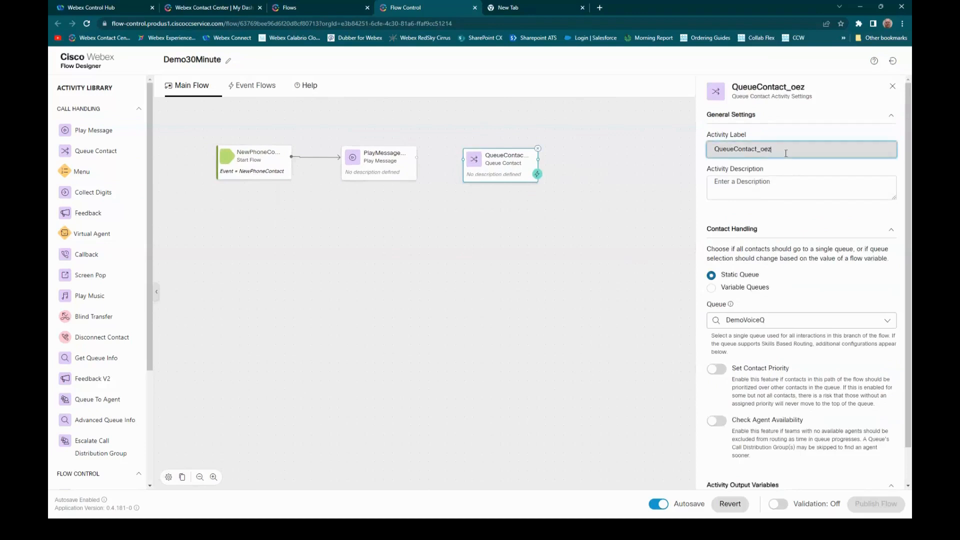
pyautogui.write('Demo30')
pyautogui.click(593, 176)
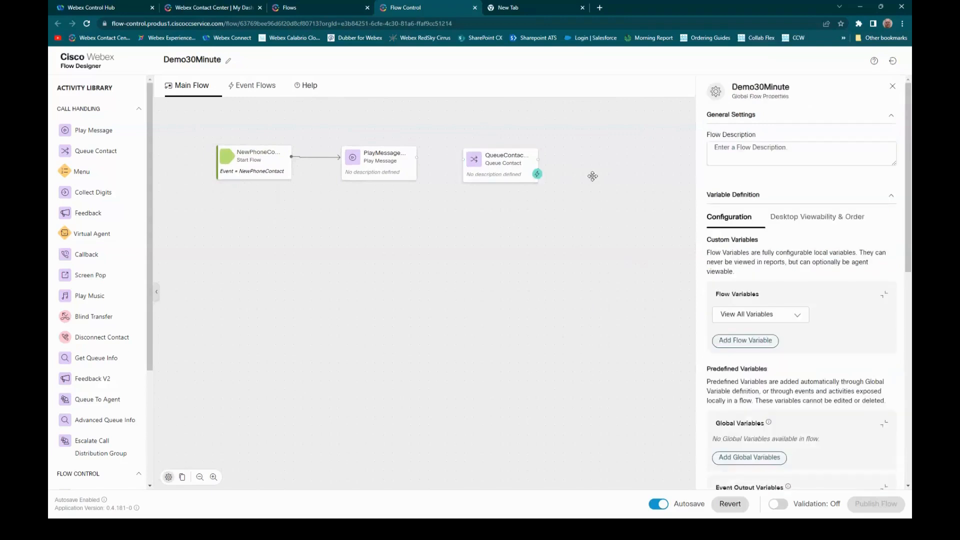
# Connect the Play Message output to the Queue Contact activity, and the queue activity's output to a new Play Music activity placed below it.
pyautogui.moveTo(417, 157); pyautogui.dragTo(462, 160)
pyautogui.click(490, 174)
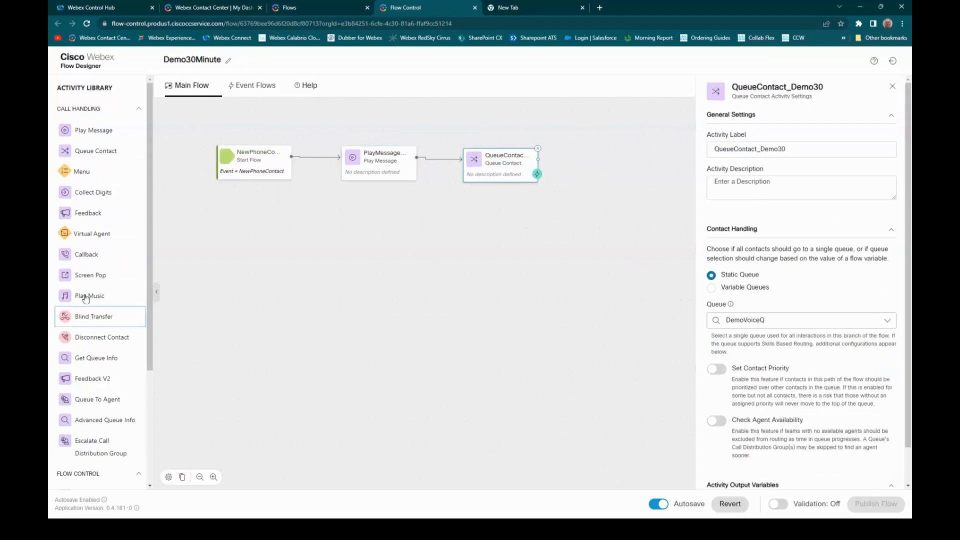
pyautogui.moveTo(89, 297); pyautogui.dragTo(567, 220)
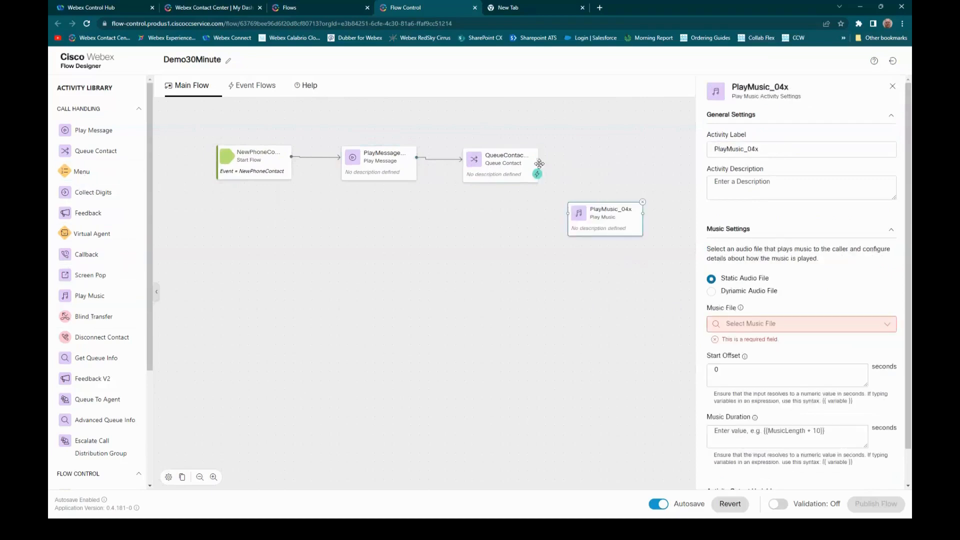
pyautogui.moveTo(538, 160); pyautogui.dragTo(567, 218)
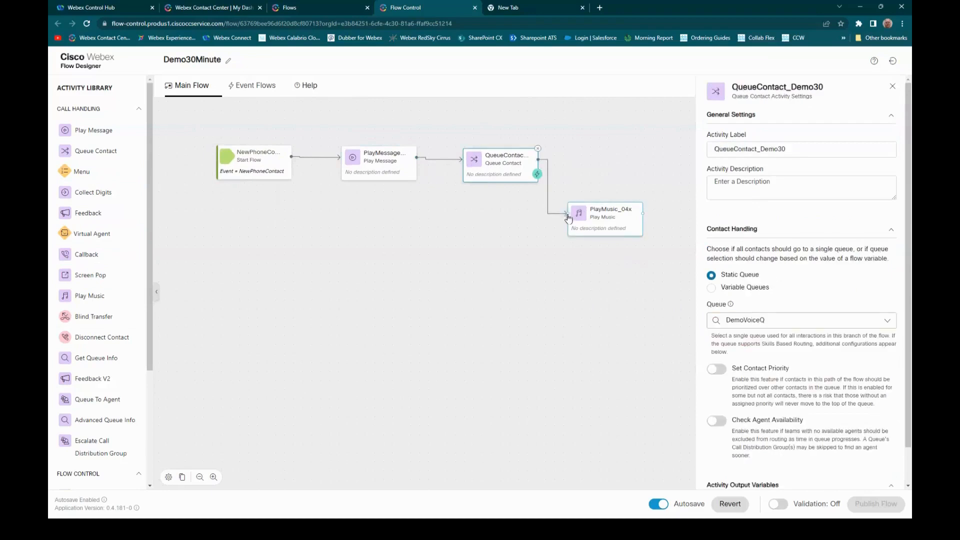
# Set the Play Music activity's static music file to Hold_TheDreamUlaw30s_1.wav.
pyautogui.click(597, 221)
pyautogui.click(779, 328)
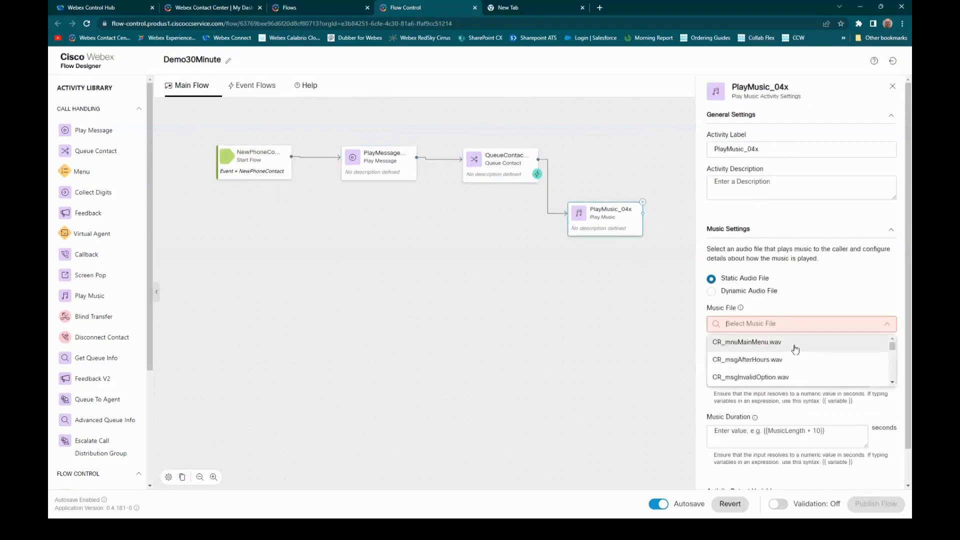
pyautogui.scroll(-5, 792, 352)
pyautogui.scroll(-8, 786, 364)
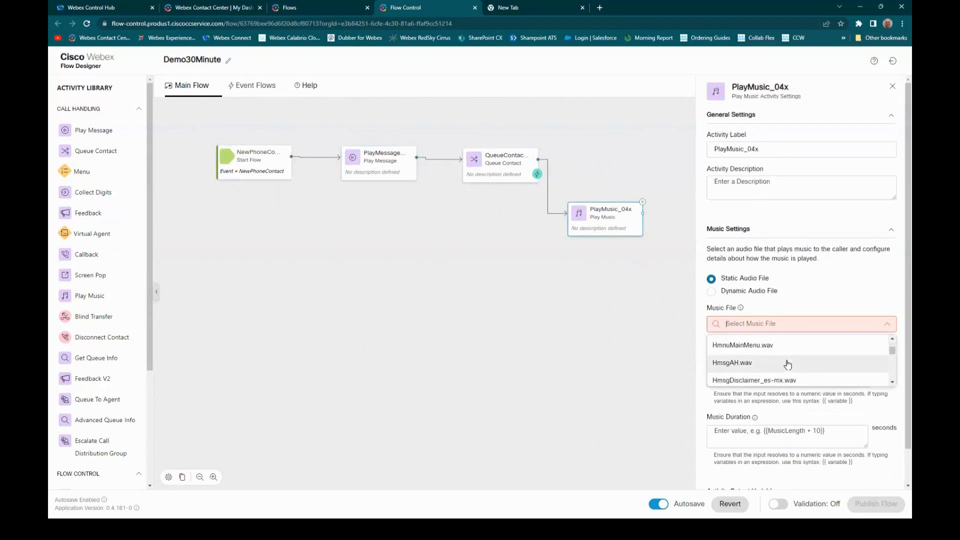
pyautogui.scroll(-2, 789, 363)
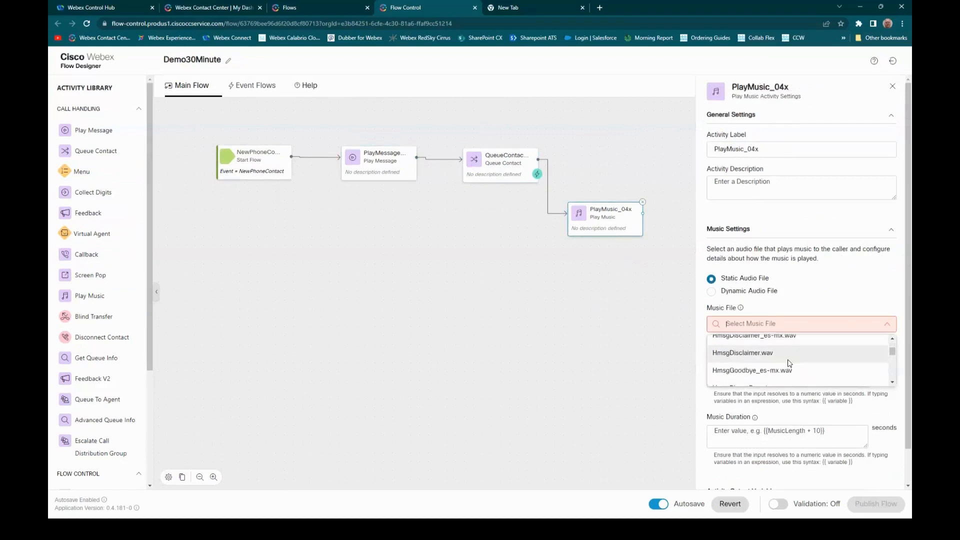
pyautogui.scroll(-4, 788, 364)
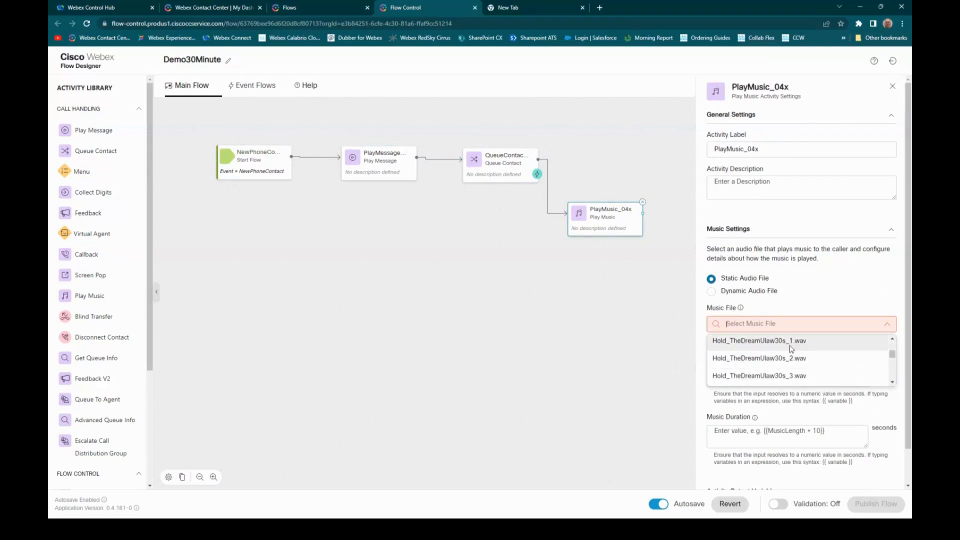
pyautogui.click(790, 345)
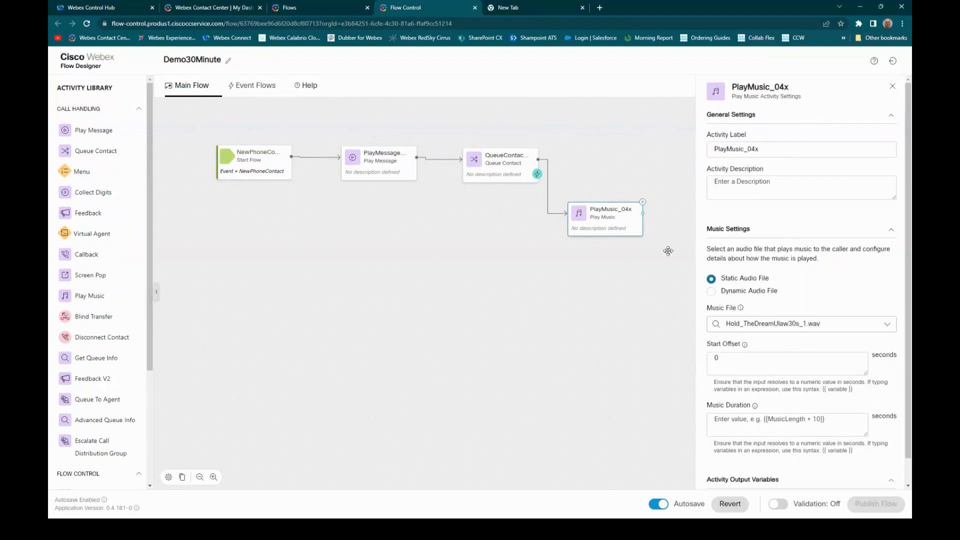
# Loop the Play Music activity's output back to its own input so the hold music repeats.
pyautogui.click(639, 271)
pyautogui.click(581, 213)
pyautogui.moveTo(643, 214); pyautogui.dragTo(567, 214)
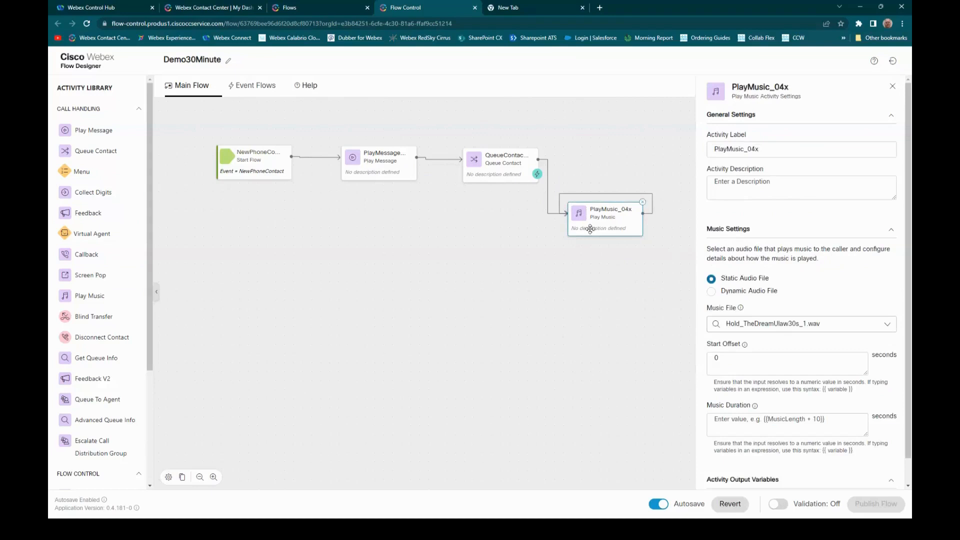
# Turn on validation for the flow, dismiss the validation details, publish the flow without a note and return to it.
pyautogui.click(778, 504)
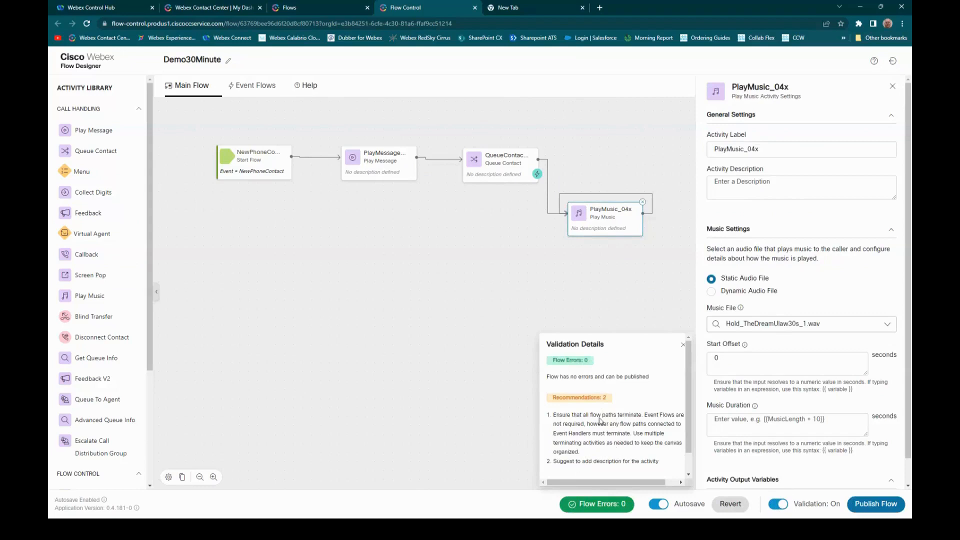
pyautogui.click(735, 185)
pyautogui.click(491, 156)
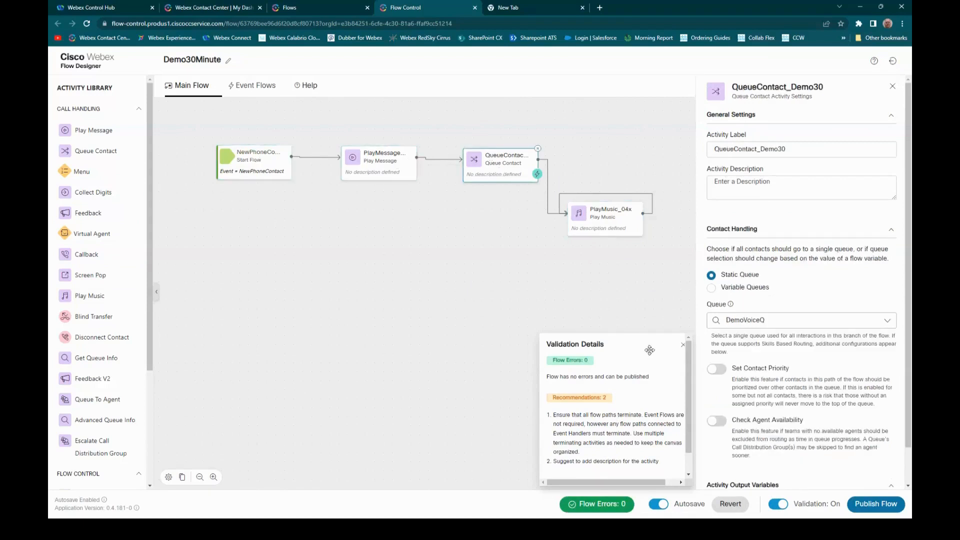
pyautogui.click(683, 347)
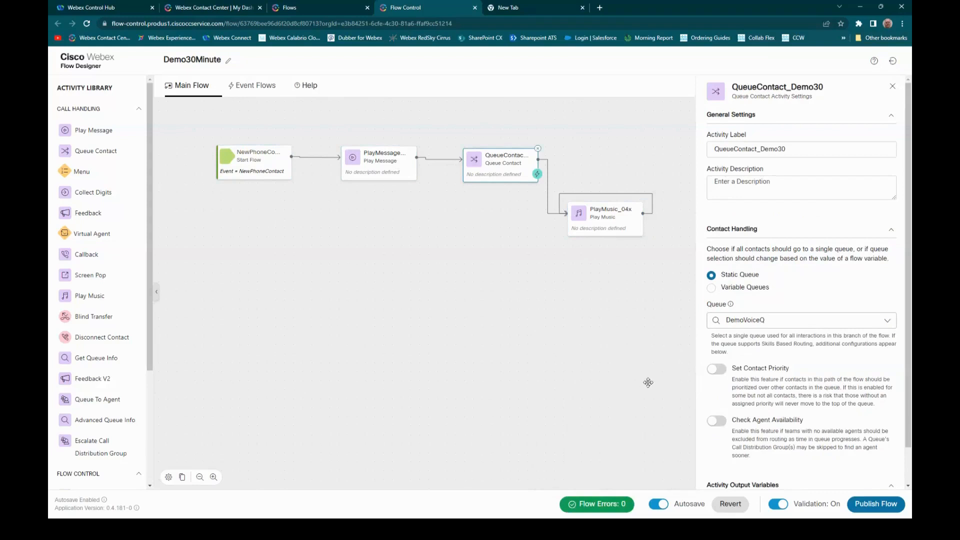
pyautogui.click(870, 504)
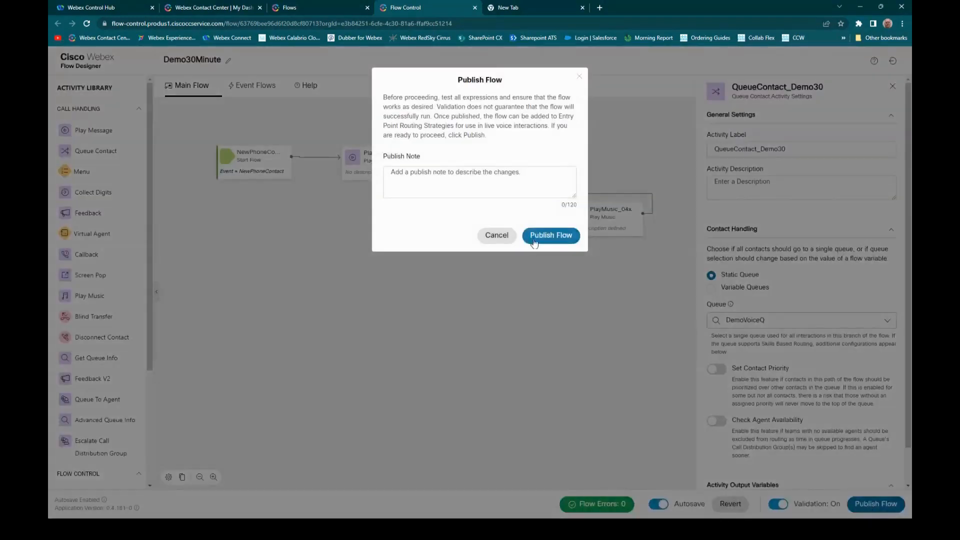
pyautogui.click(543, 244)
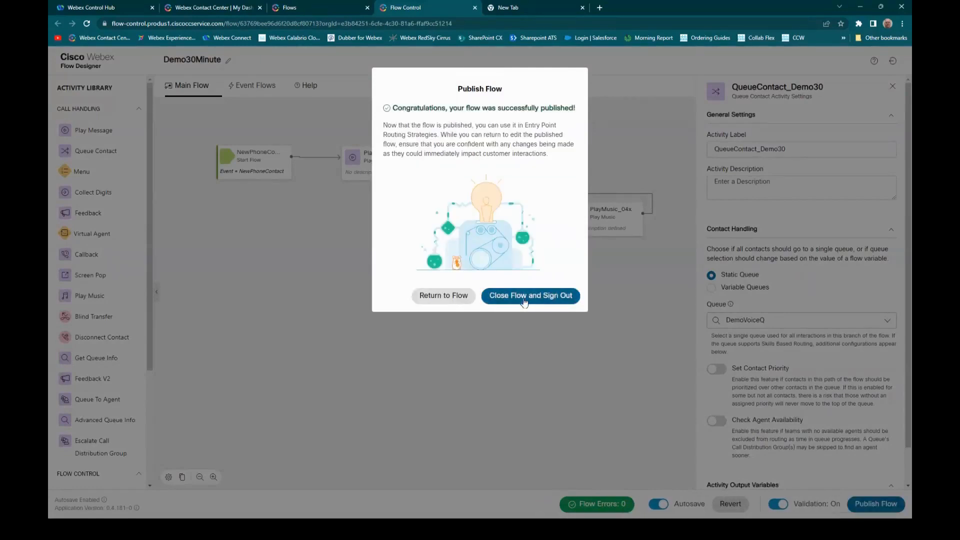
pyautogui.click(443, 295)
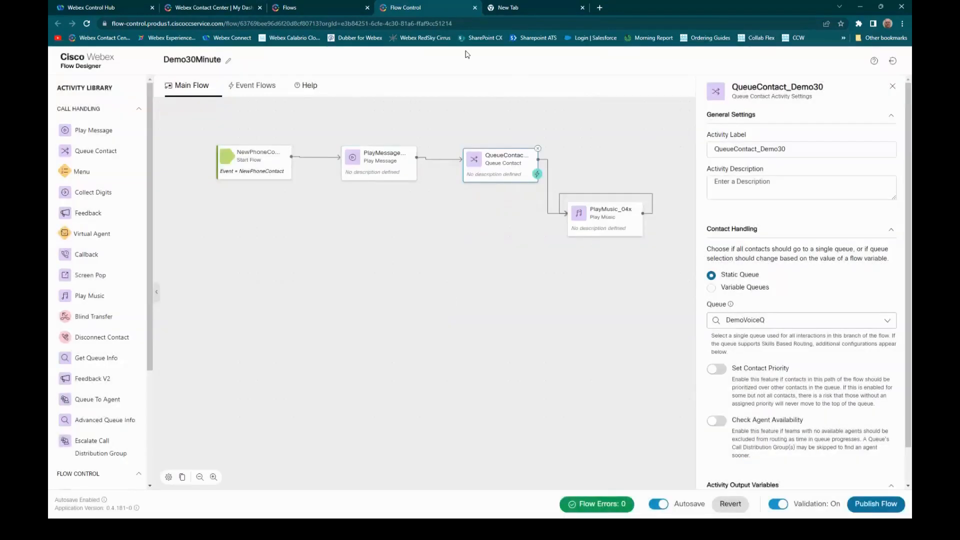
# Open the routing strategies in the routing portal and select the Demo30Min entry point.
pyautogui.click(316, 10)
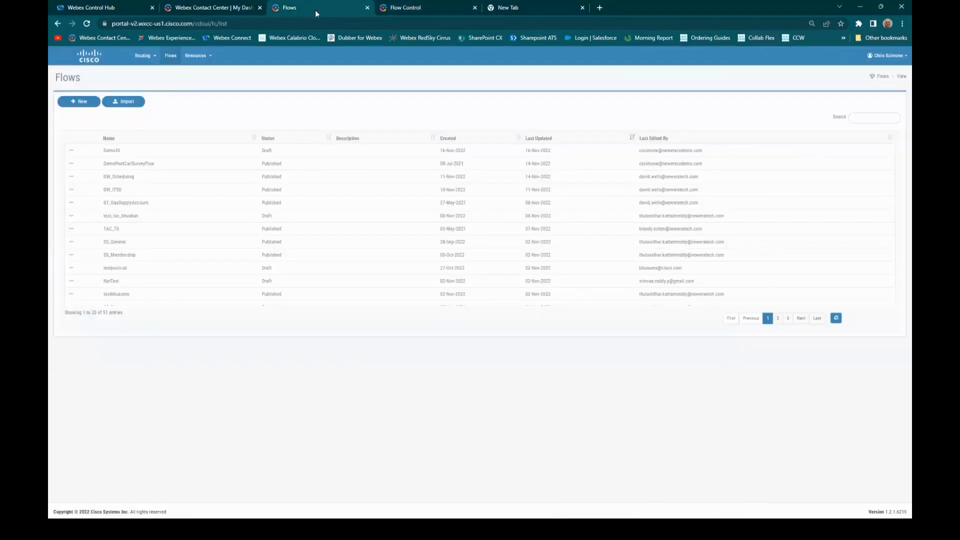
pyautogui.click(144, 57)
pyautogui.click(154, 70)
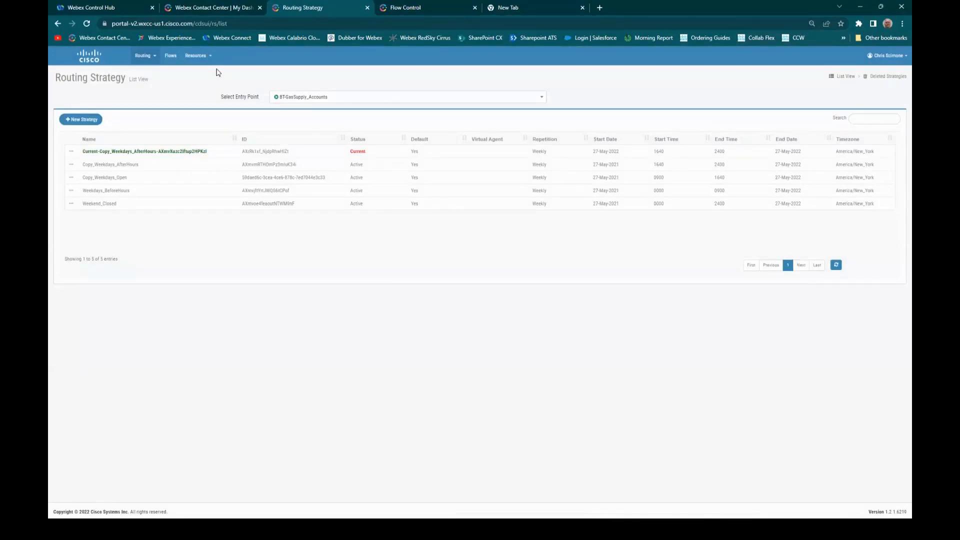
pyautogui.click(89, 123)
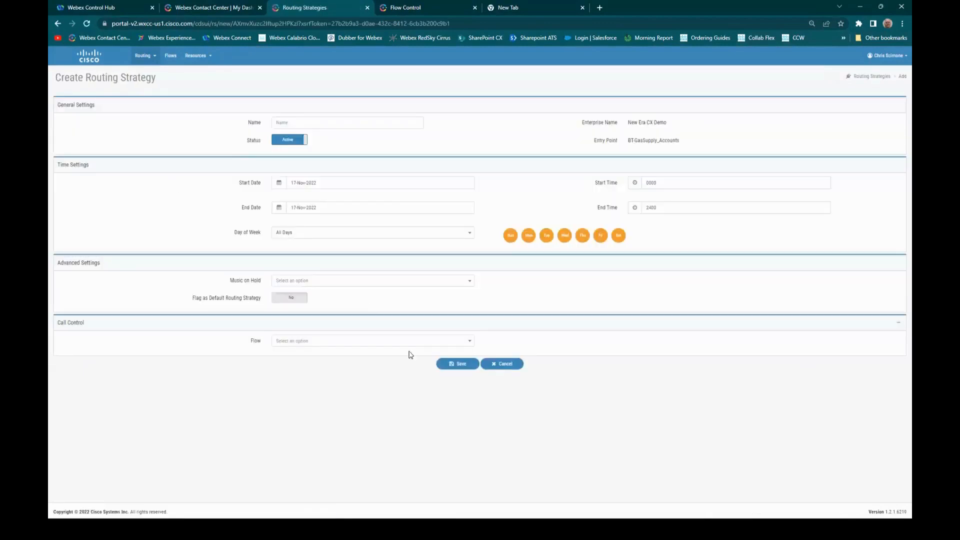
pyautogui.click(496, 366)
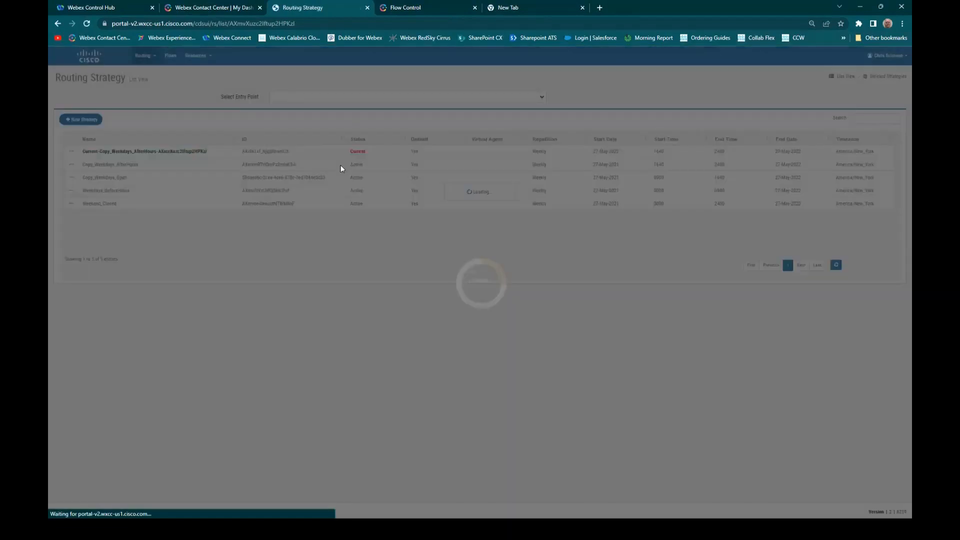
pyautogui.click(347, 98)
pyautogui.scroll(-5, 388, 150)
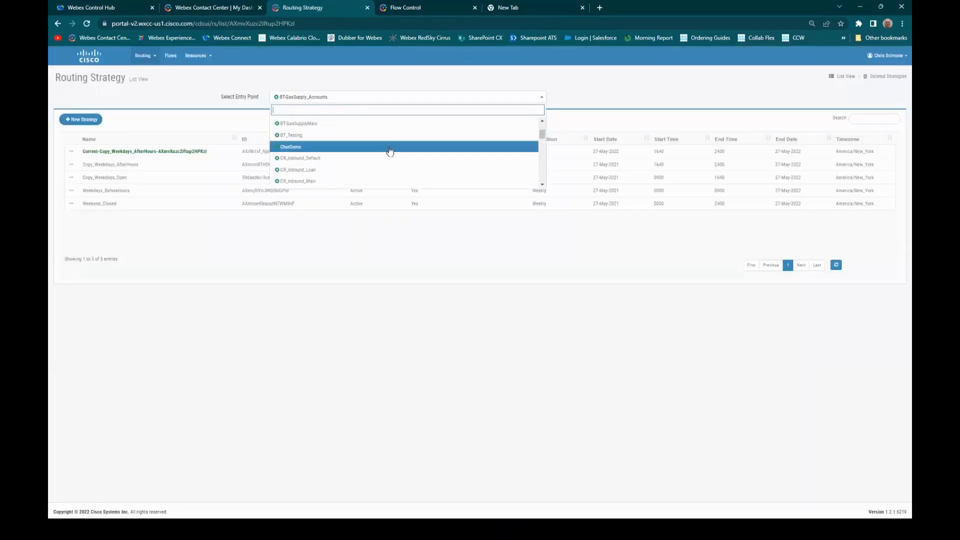
pyautogui.click(382, 160)
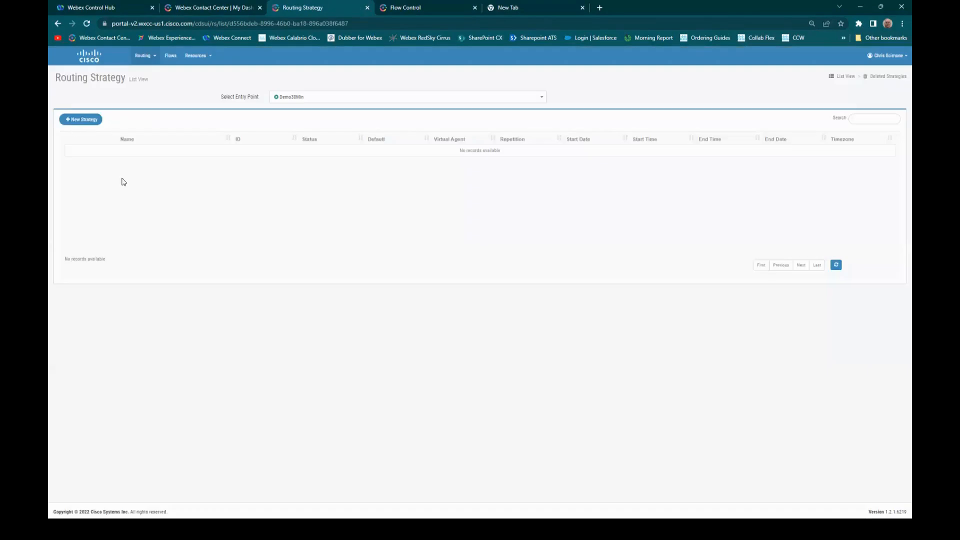
# Start a new routing strategy for Demo30Min named NewHours with the end date 17-Nov-2032.
pyautogui.click(81, 120)
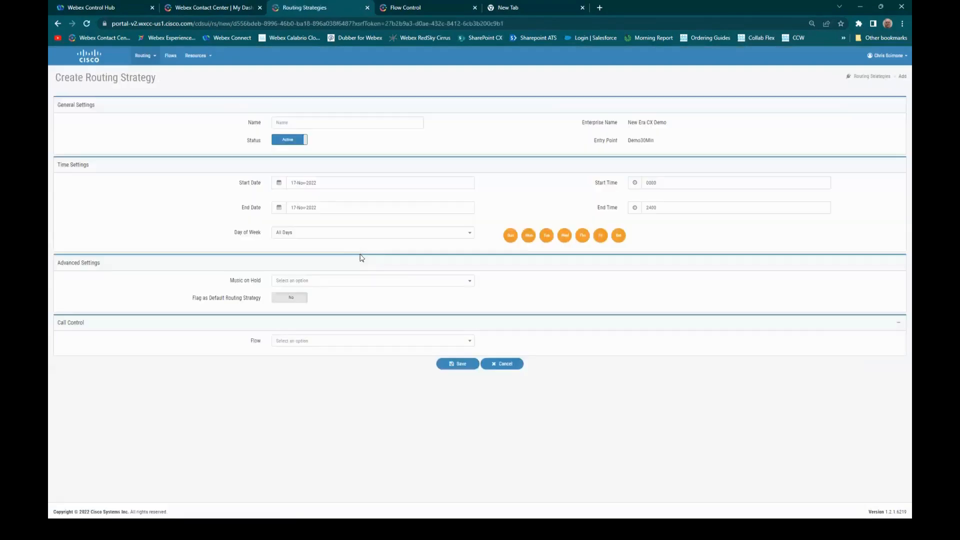
pyautogui.click(291, 118)
pyautogui.write('N')
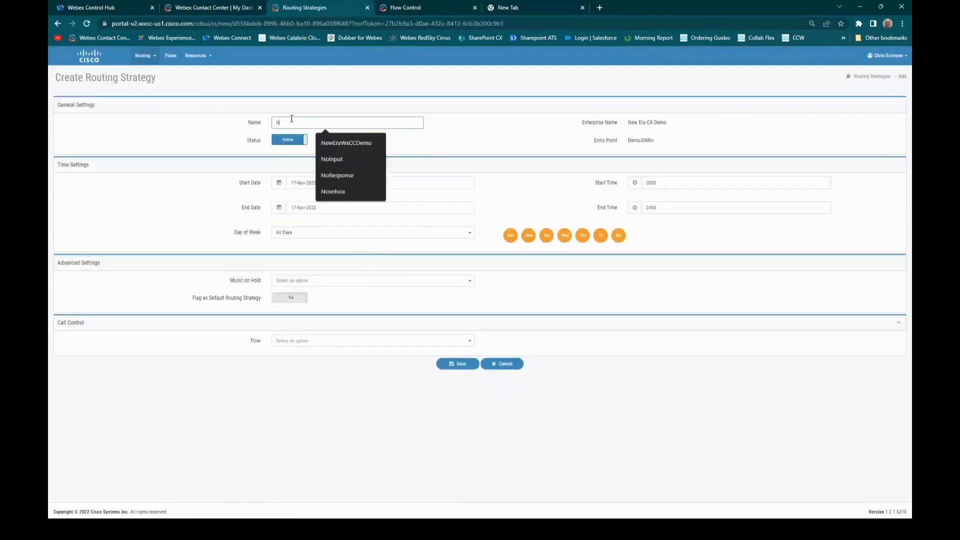
pyautogui.write('ewHoli')
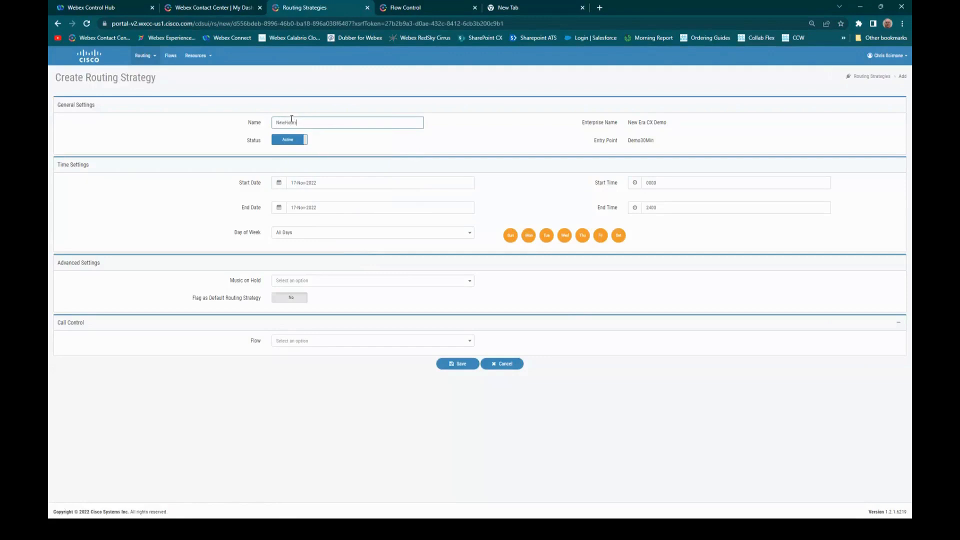
pyautogui.click(310, 207)
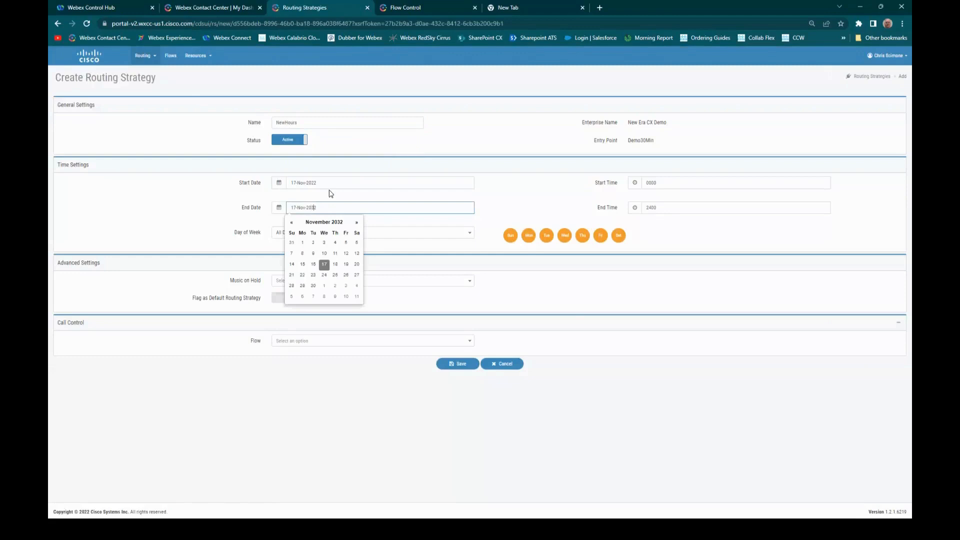
pyautogui.click(506, 206)
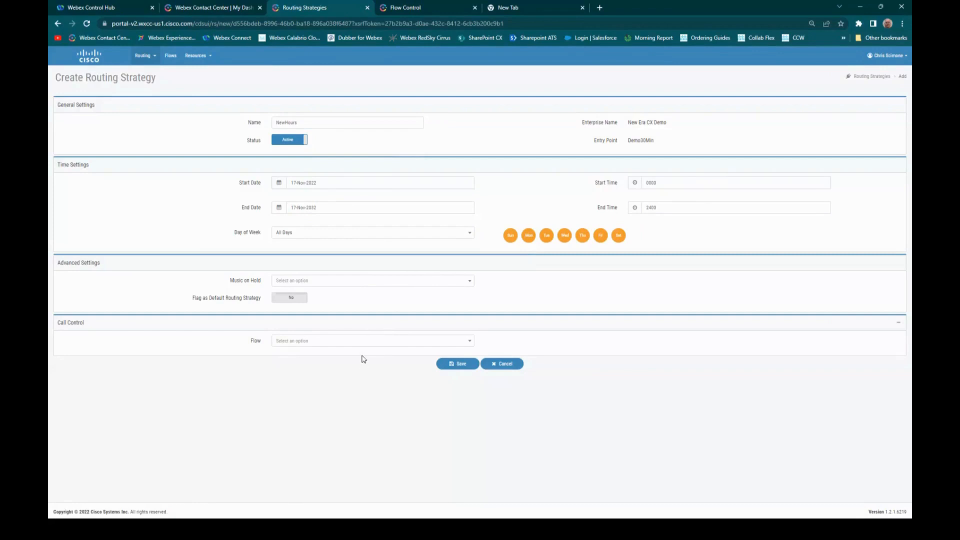
# Assign the Demo30Minute flow to the NewHours routing strategy and try to save it.
pyautogui.click(369, 341)
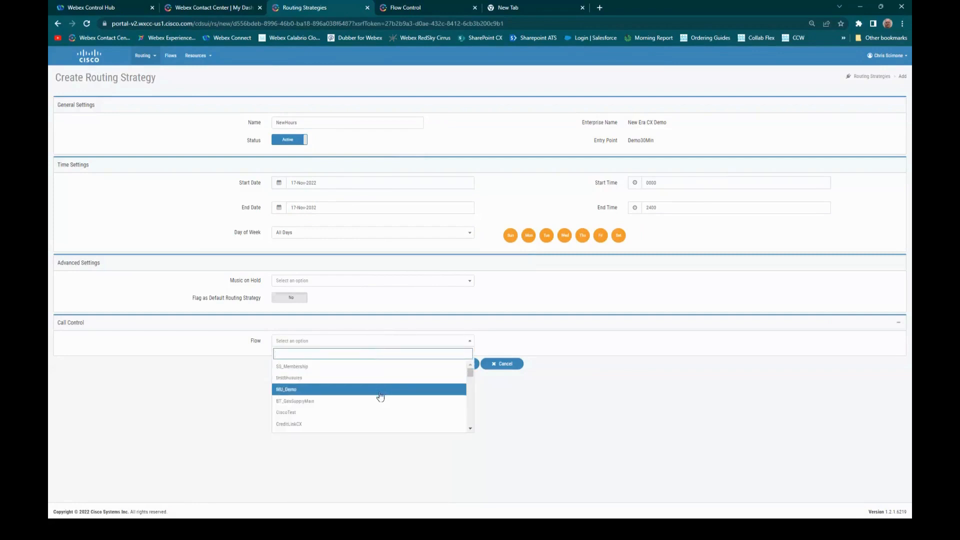
pyautogui.scroll(-3, 381, 400)
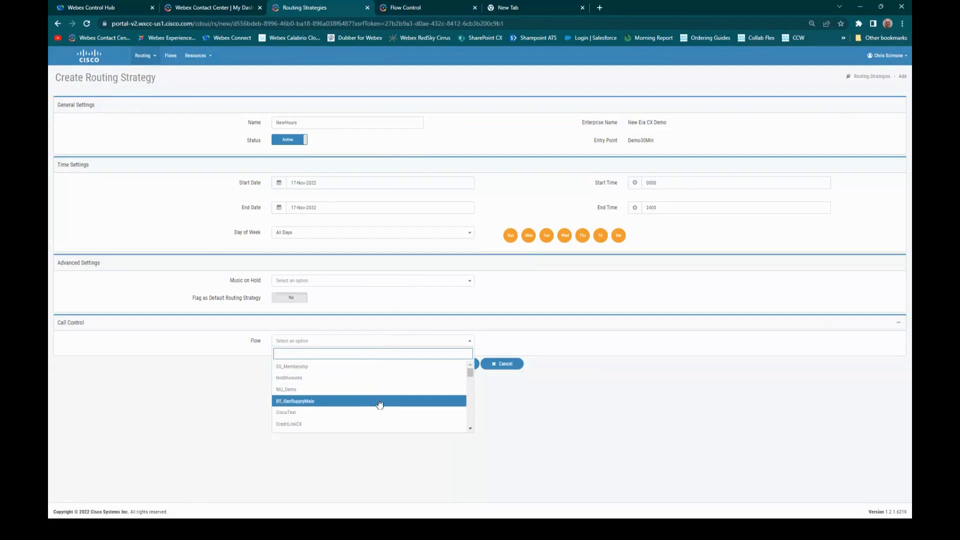
pyautogui.scroll(-3, 378, 400)
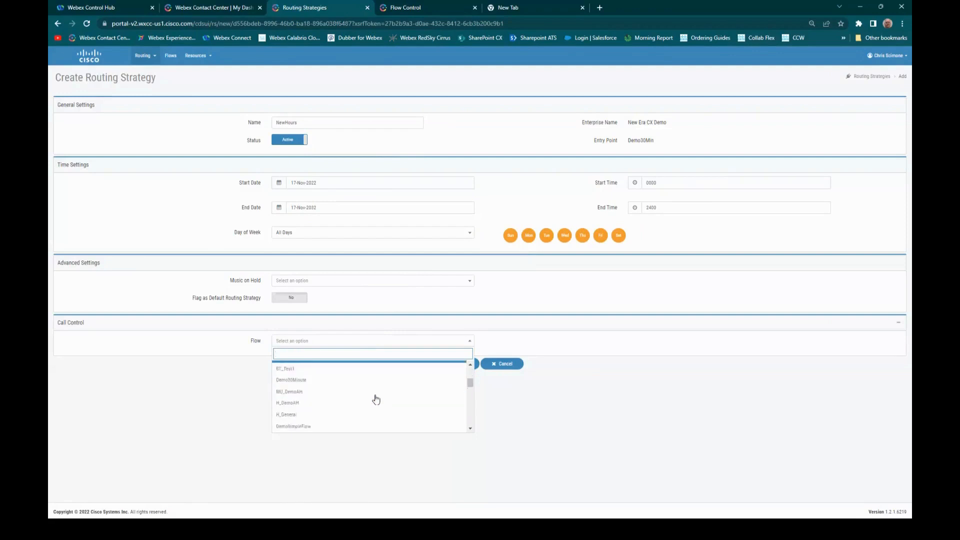
pyautogui.click(355, 384)
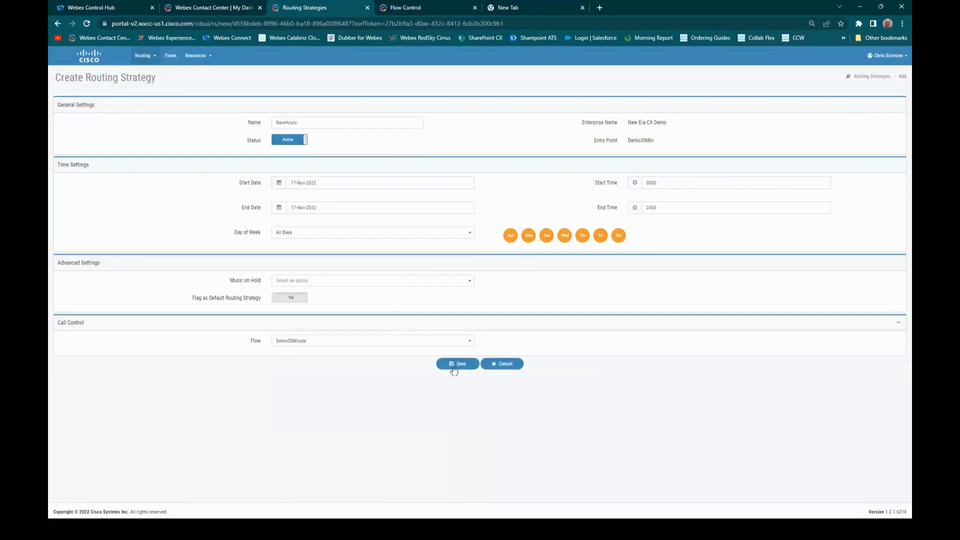
pyautogui.click(454, 369)
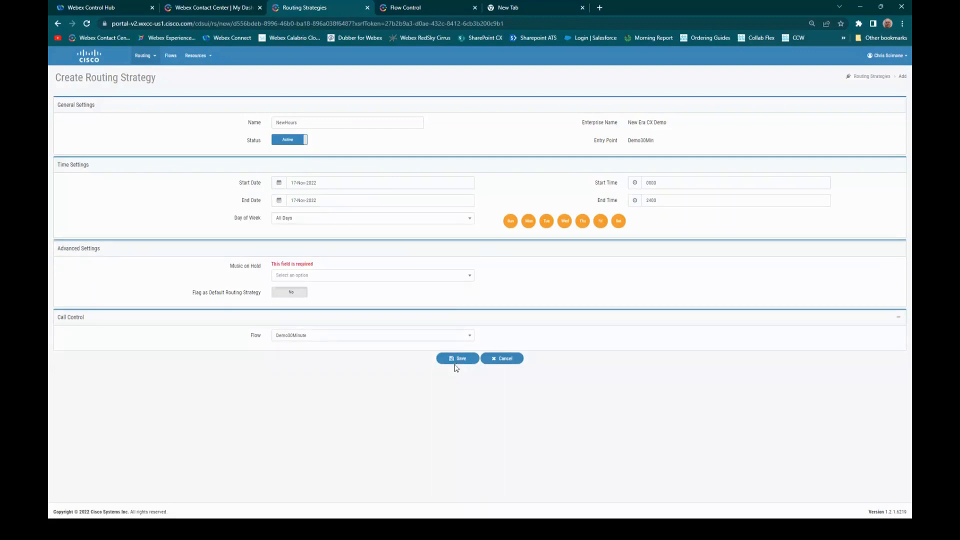
# Set the strategy's music on hold to Hold_TheDreamUlaw30s_1.wav and save the routing strategy.
pyautogui.click(375, 277)
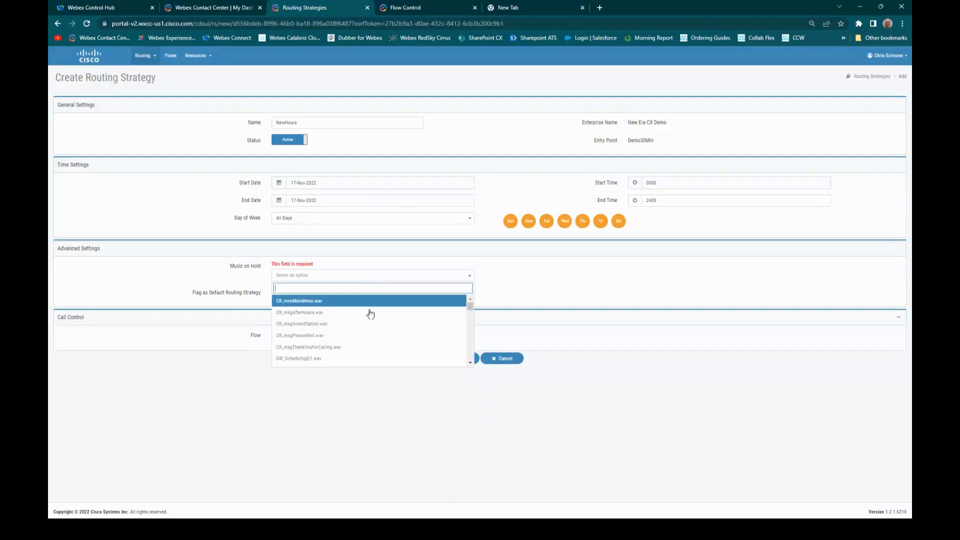
pyautogui.scroll(-5, 369, 336)
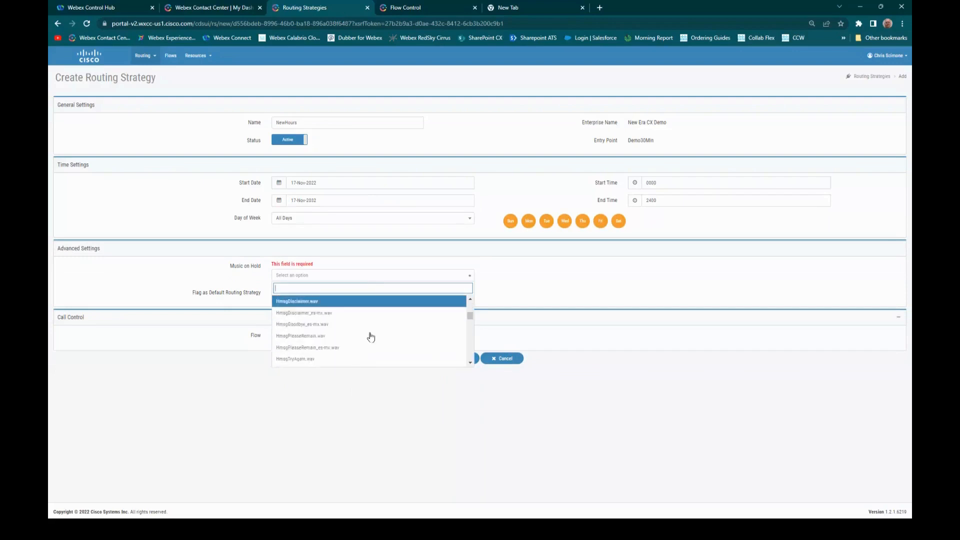
pyautogui.scroll(-3, 370, 337)
pyautogui.click(369, 346)
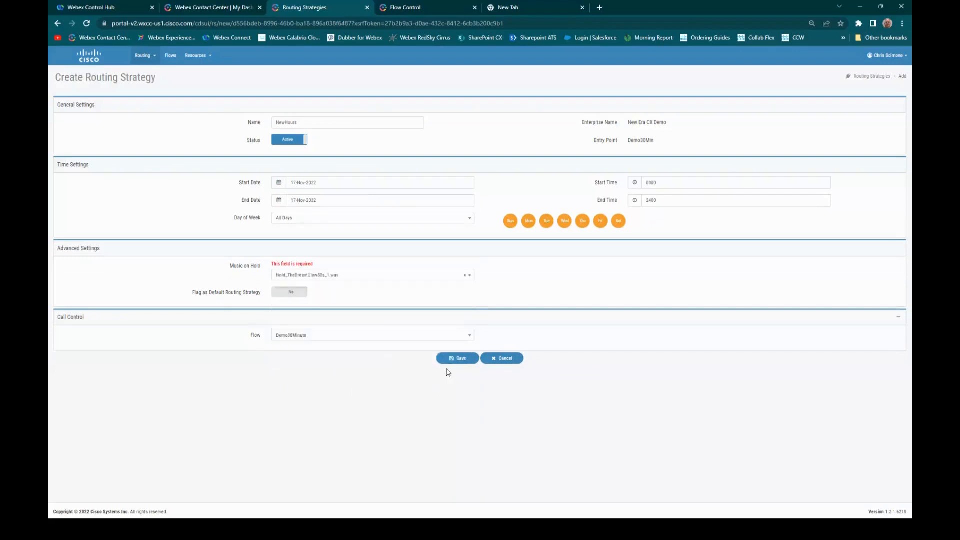
pyautogui.click(454, 366)
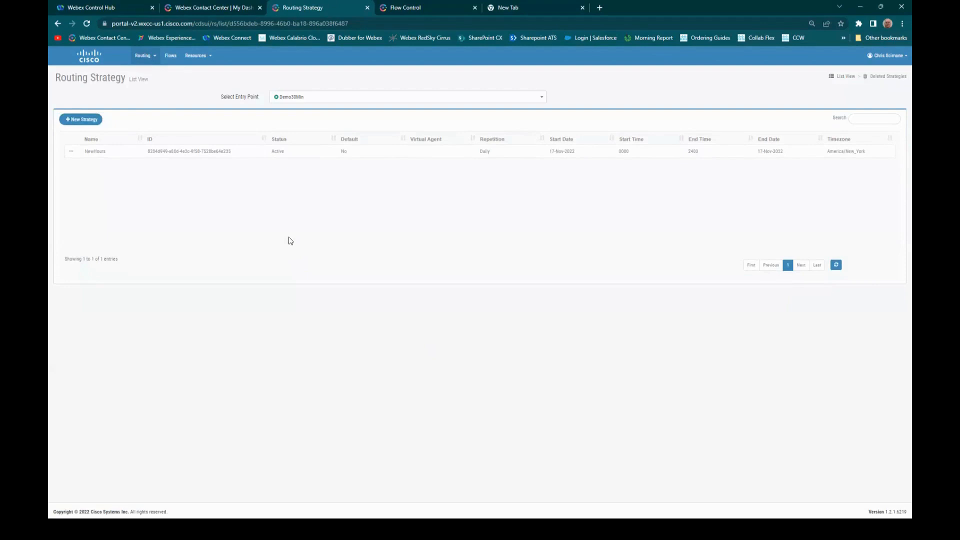
# Open the Contact Center Desktop from the management portal and submit the station credentials with the remembered dial number and Demo Team.
pyautogui.click(122, 6)
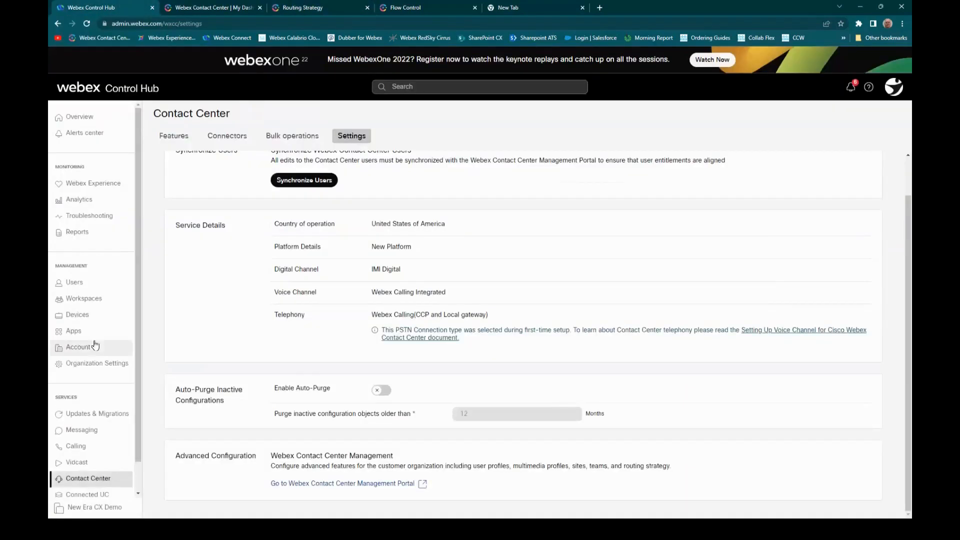
pyautogui.click(207, 10)
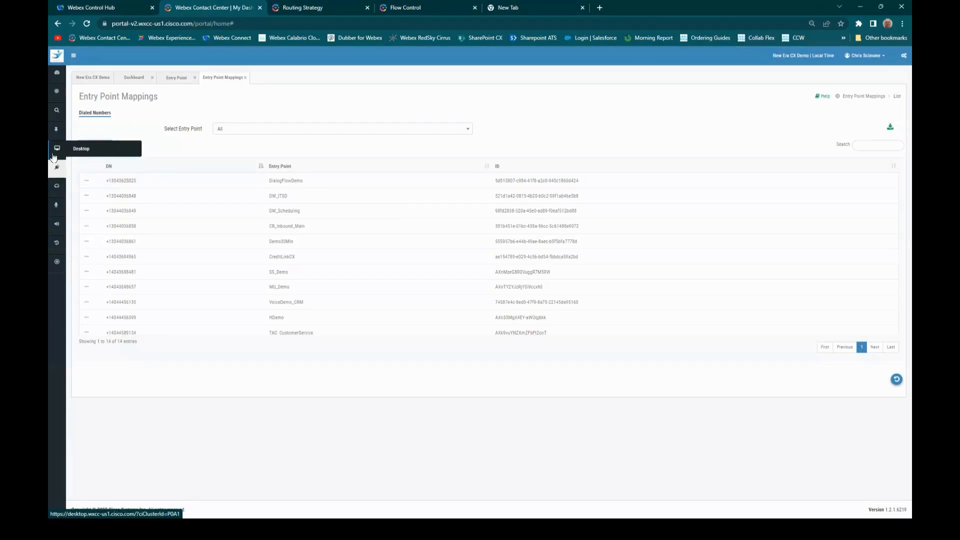
pyautogui.click(80, 149)
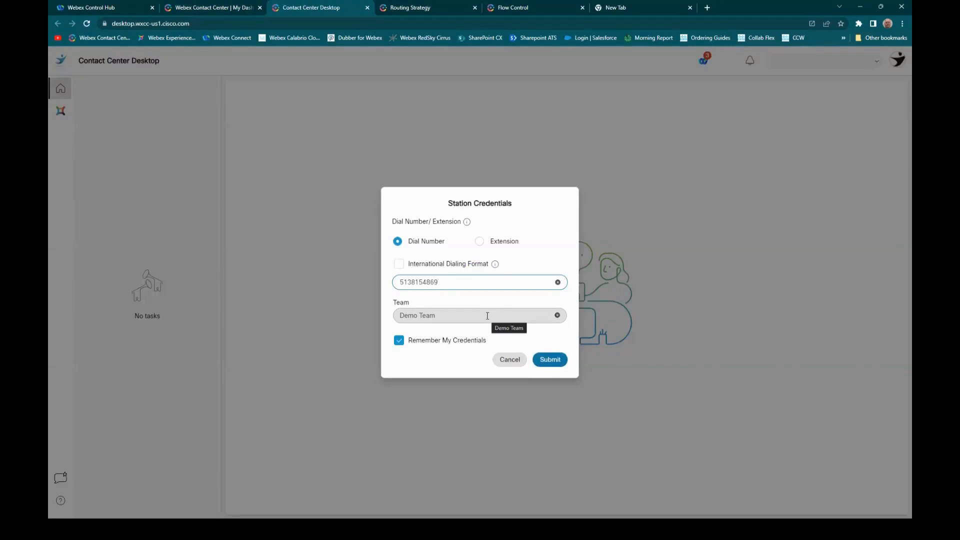
pyautogui.click(455, 312)
pyautogui.click(477, 351)
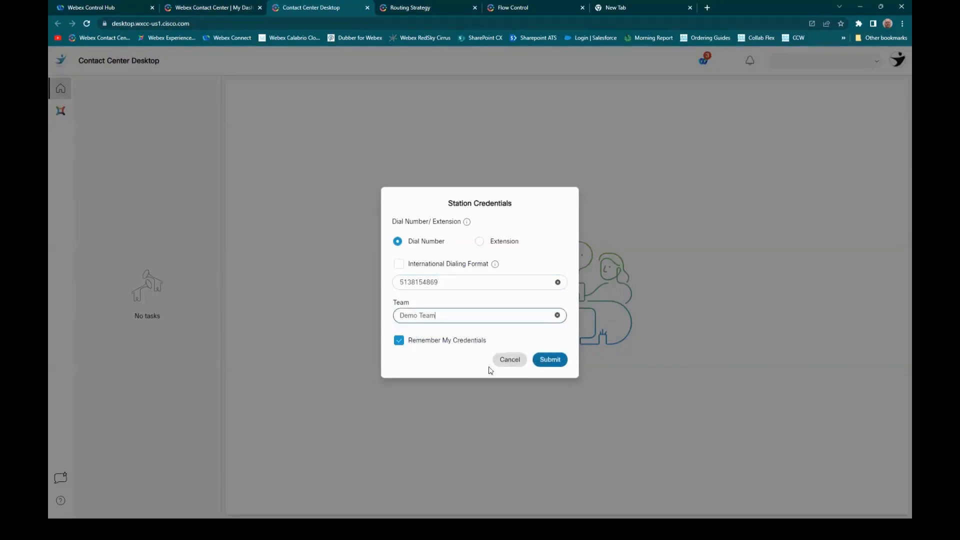
pyautogui.click(551, 359)
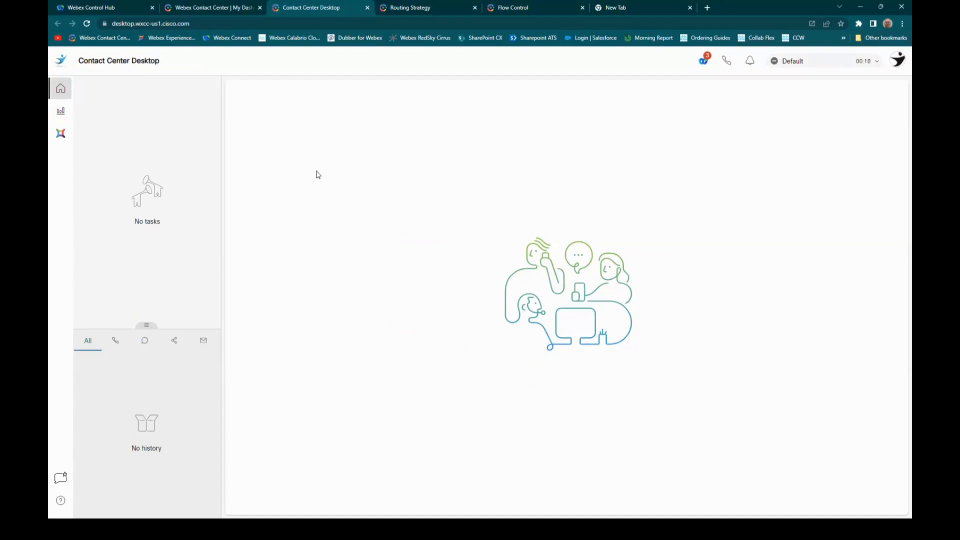
# Switch to Webex Control Hub and open the Calling features to view the auto attendants.
pyautogui.click(120, 9)
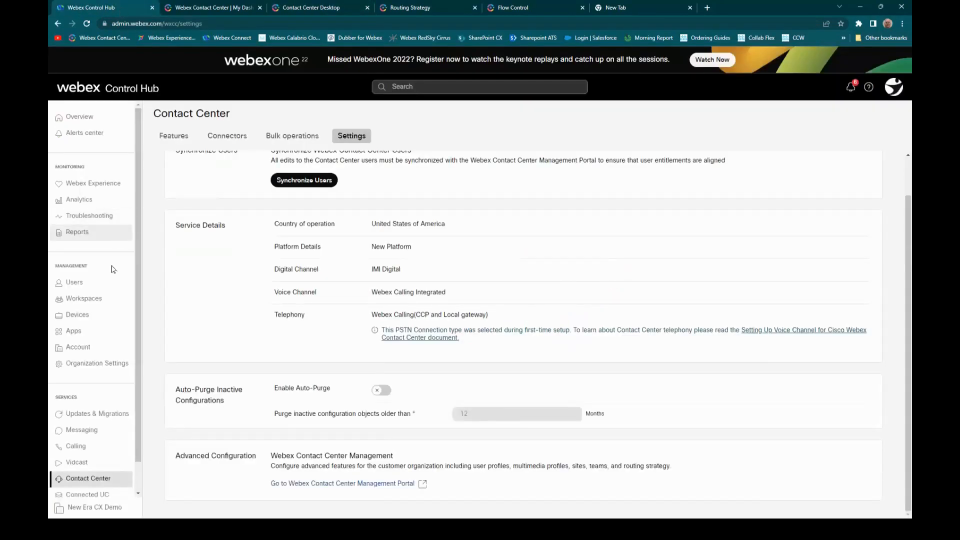
pyautogui.click(82, 446)
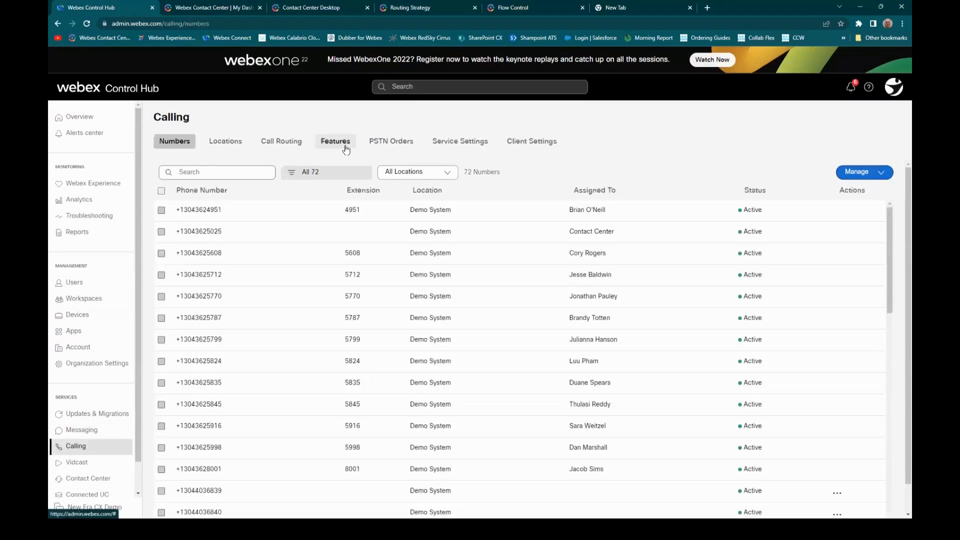
pyautogui.click(346, 145)
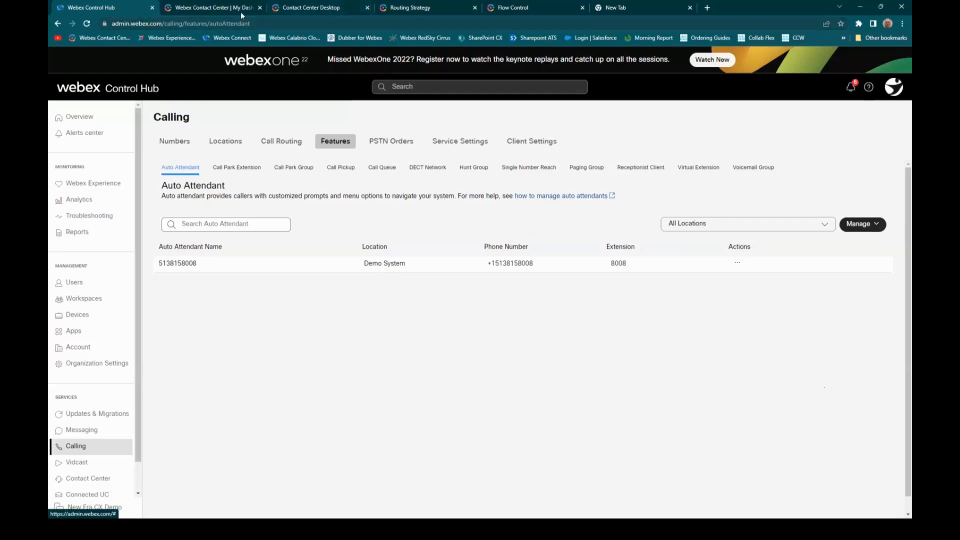
# Check the entry point mappings in the management portal and set the agent's state to Available in the Contact Center Desktop.
pyautogui.click(215, 7)
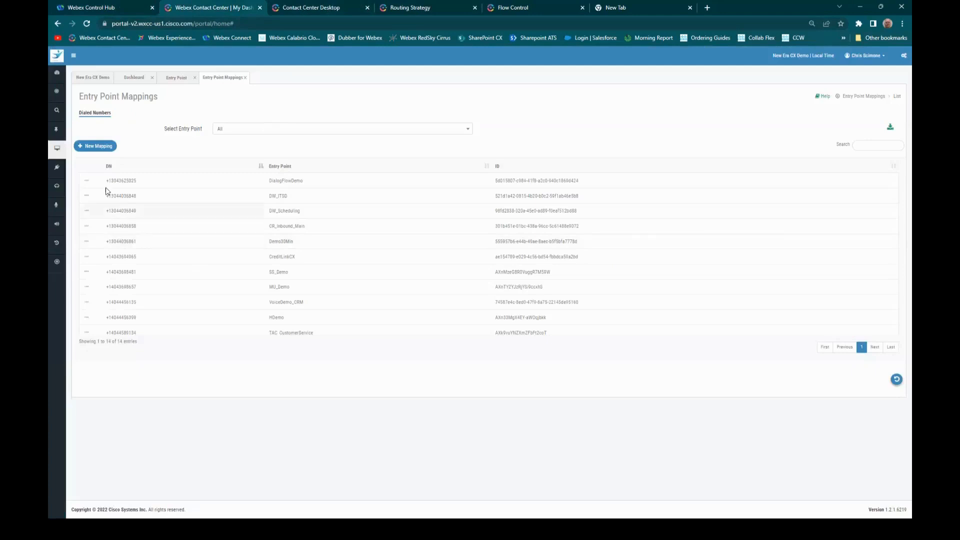
pyautogui.click(321, 7)
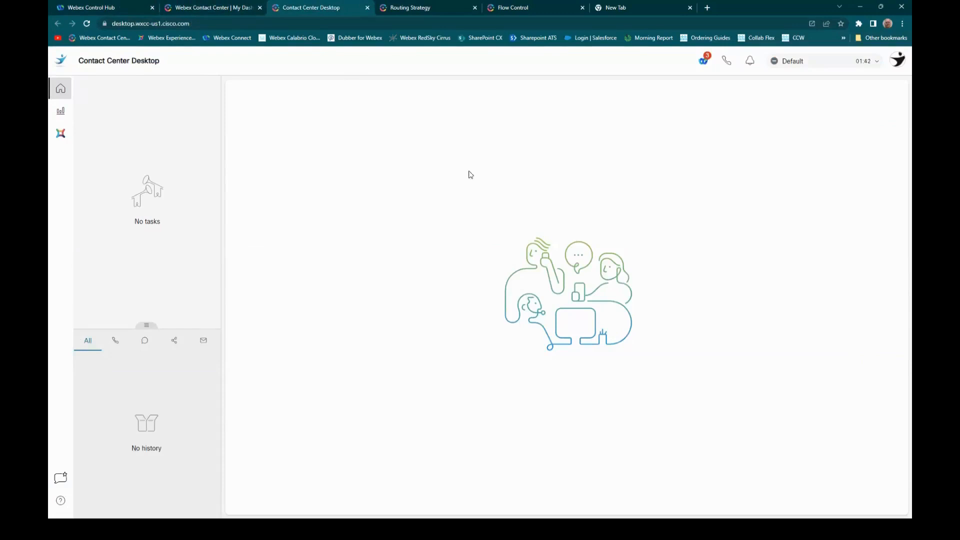
pyautogui.click(811, 65)
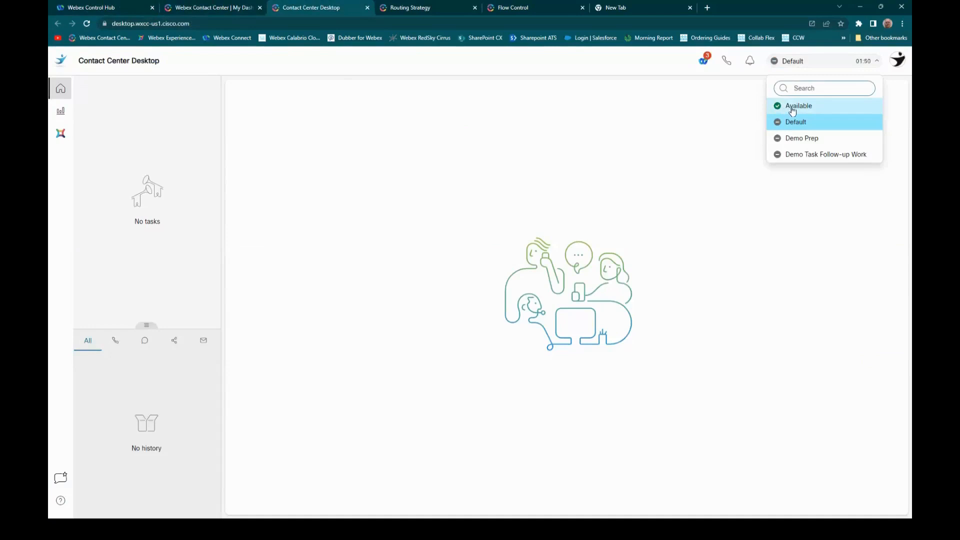
pyautogui.click(792, 111)
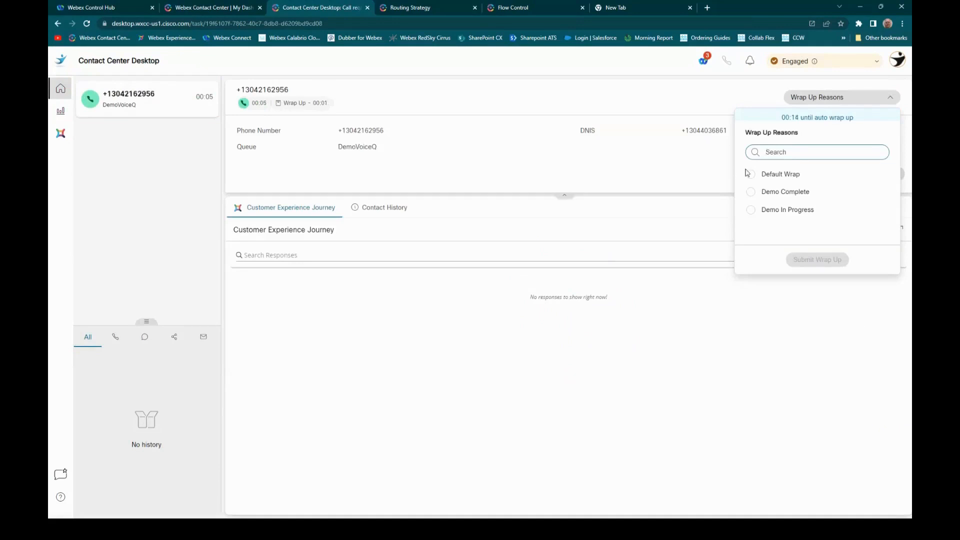
pyautogui.click(710, 150)
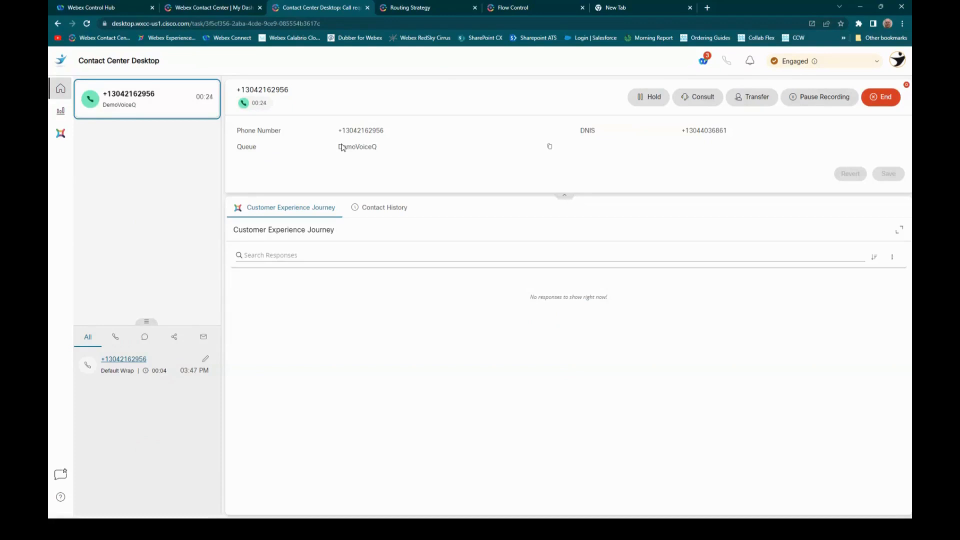
# Examine the settings for adding a flow variable in the Demo30Minute flow's global properties, without saving one.
pyautogui.click(508, 5)
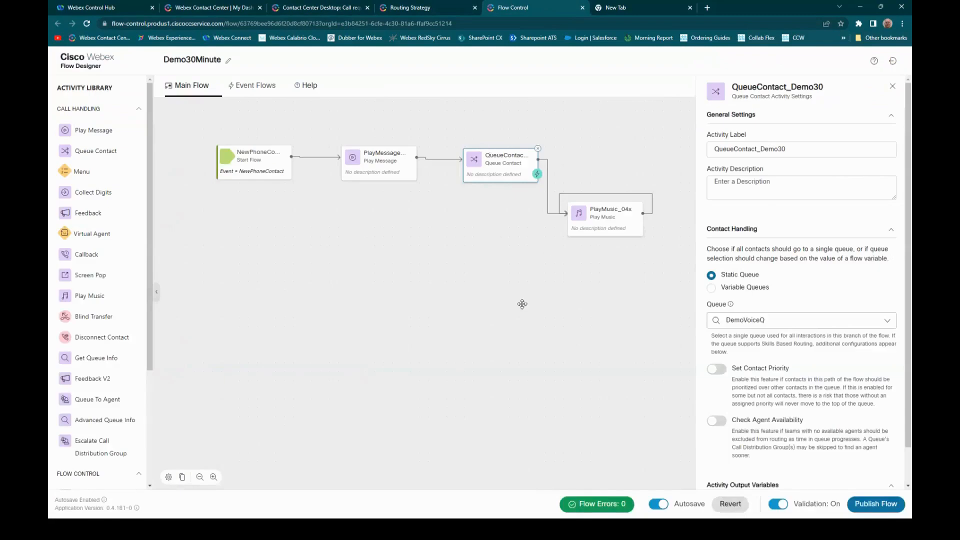
pyautogui.click(522, 304)
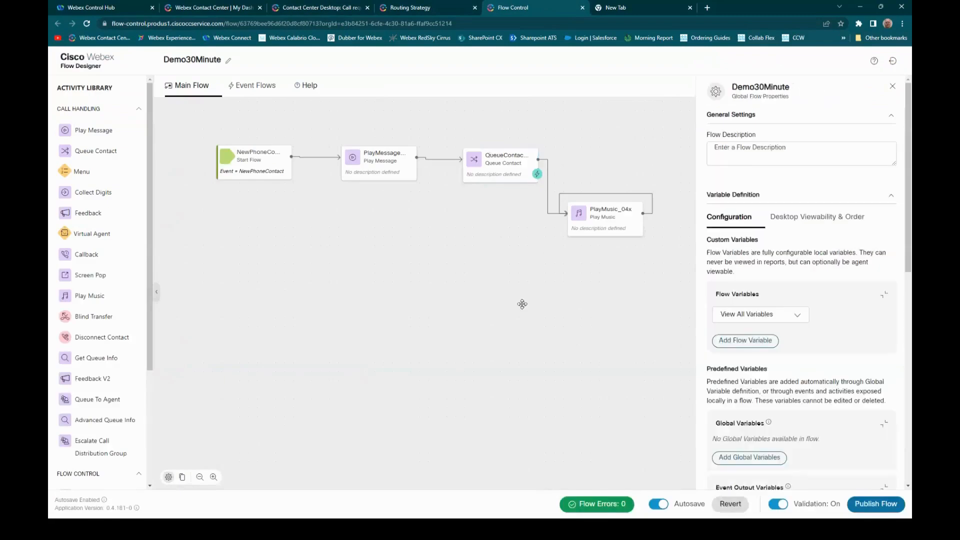
pyautogui.click(745, 340)
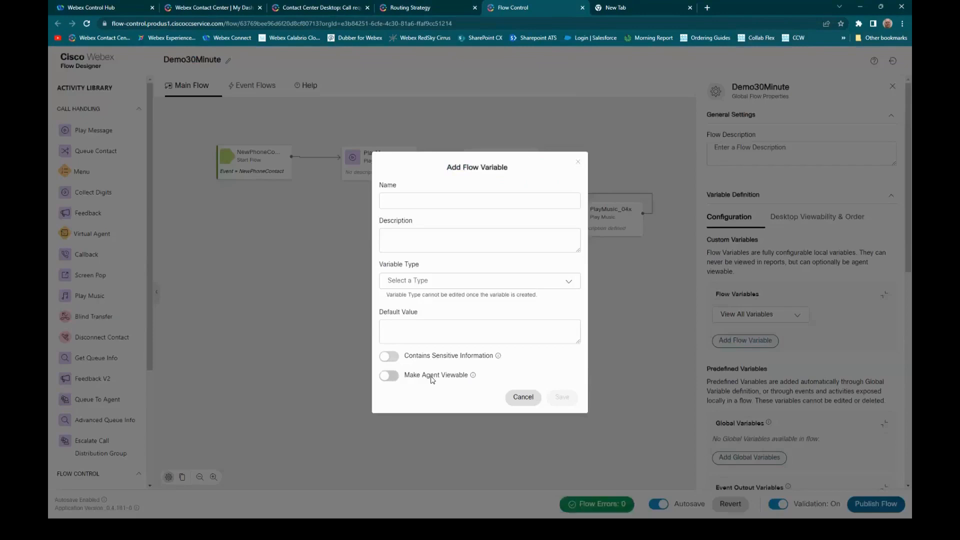
pyautogui.click(515, 396)
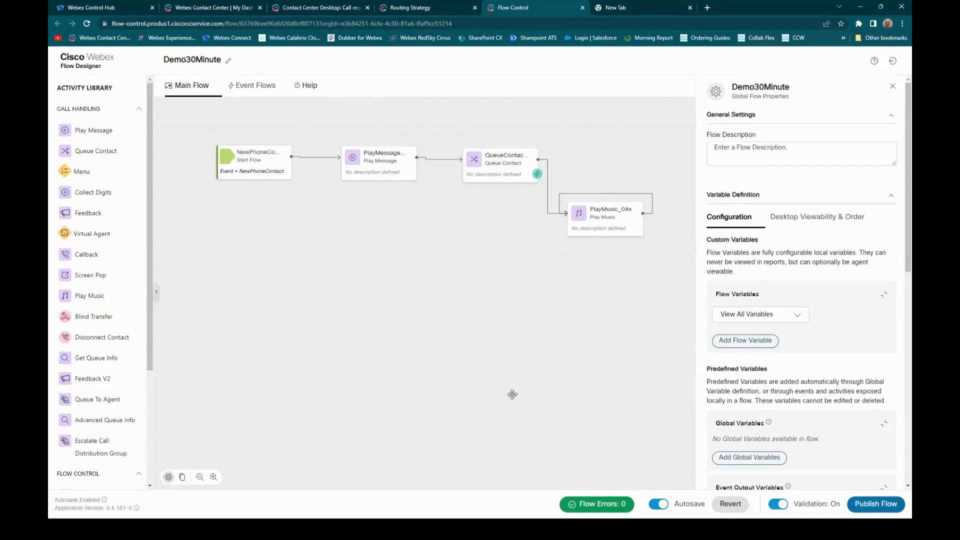
pyautogui.click(316, 11)
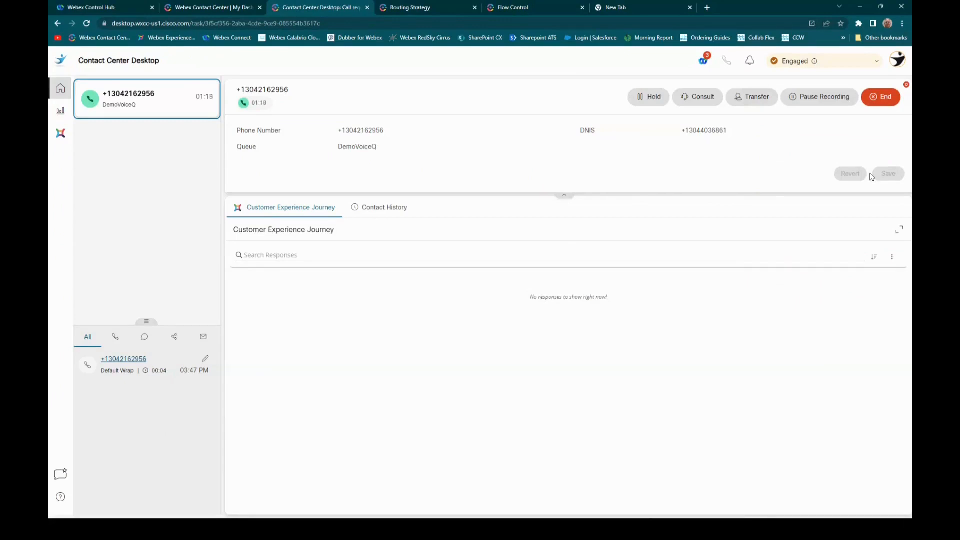
pyautogui.click(898, 62)
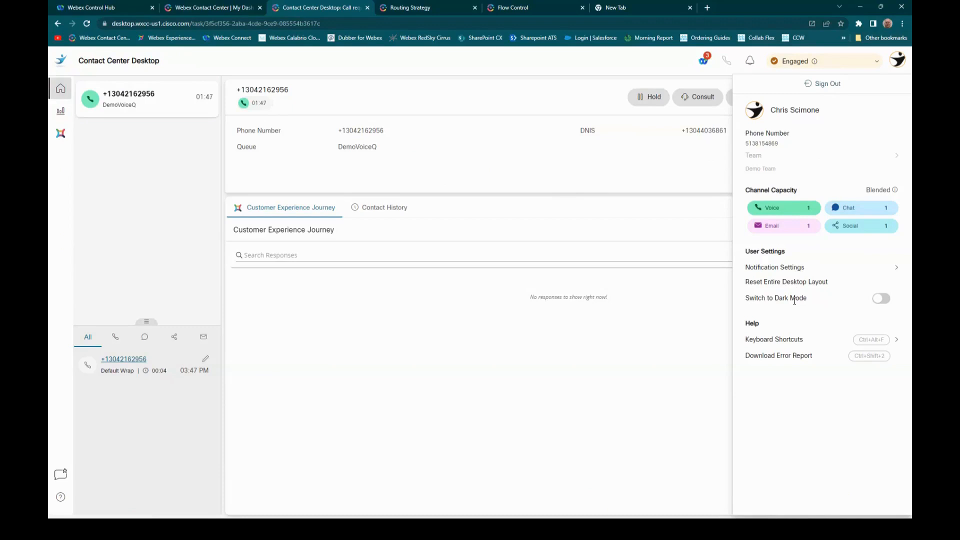
pyautogui.click(660, 180)
pyautogui.click(749, 62)
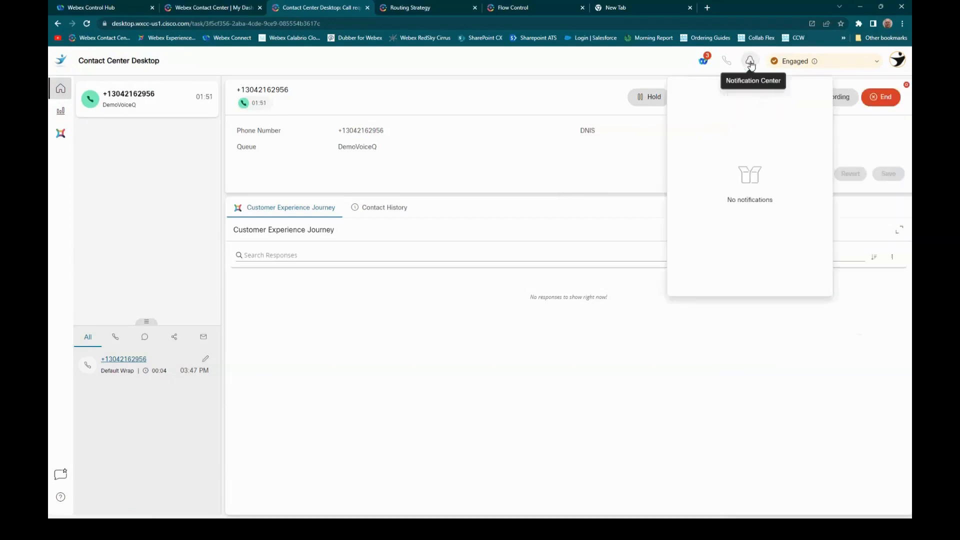
pyautogui.click(750, 64)
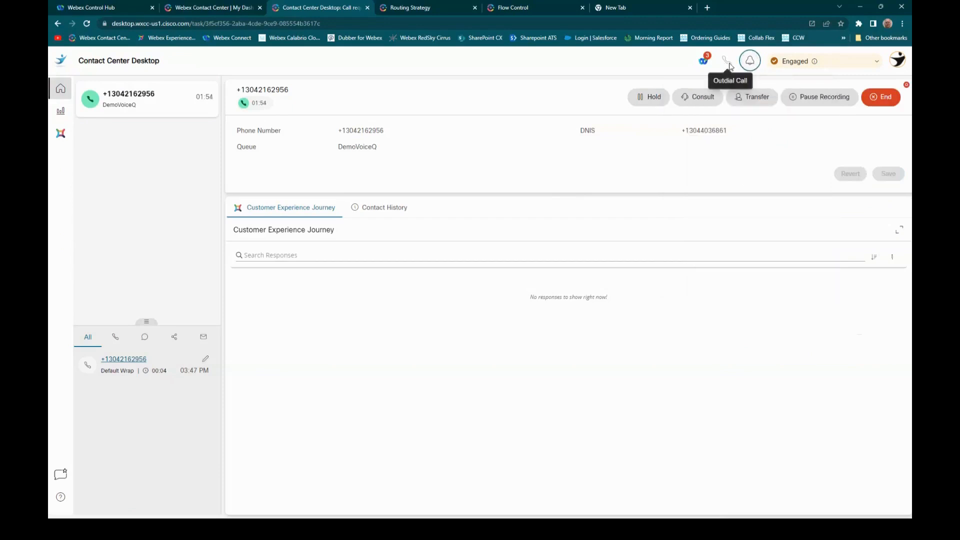
pyautogui.click(702, 64)
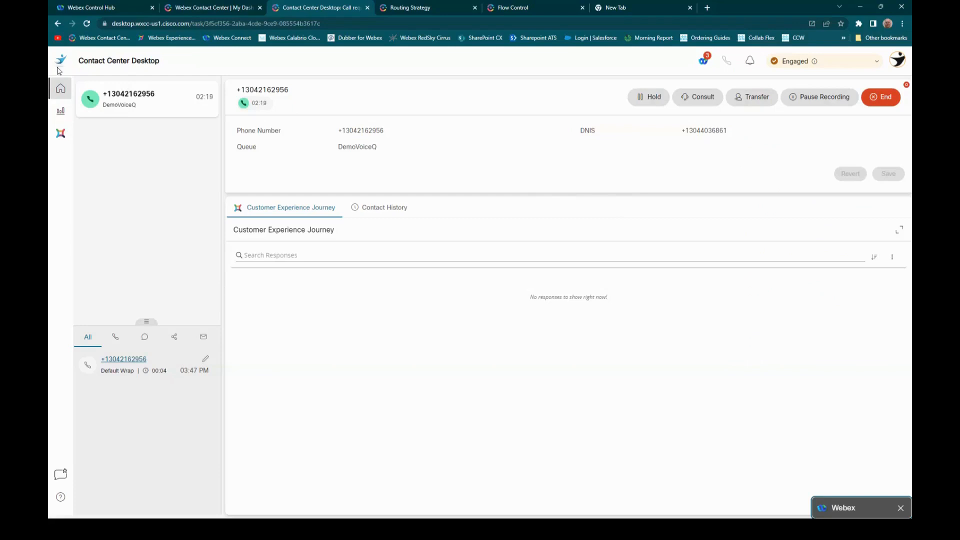
pyautogui.click(60, 113)
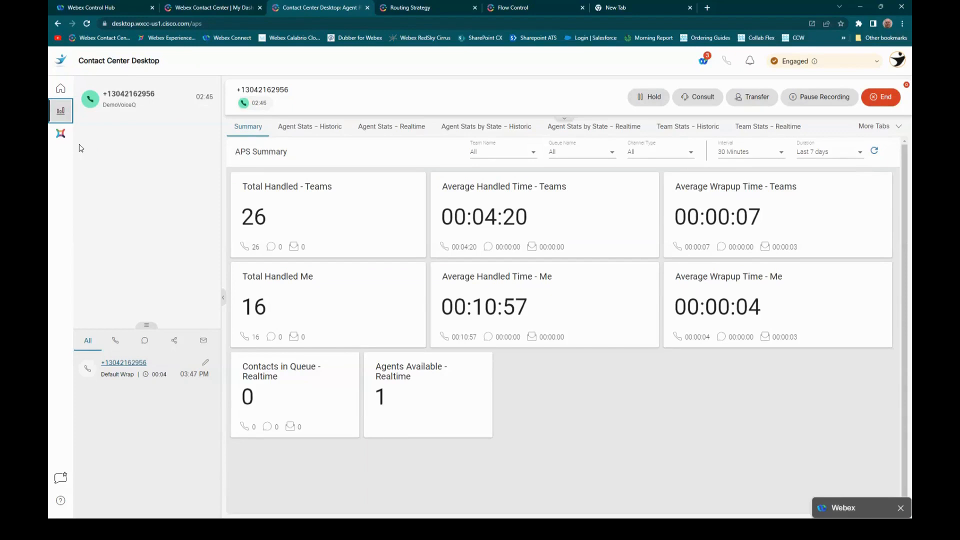
pyautogui.click(60, 133)
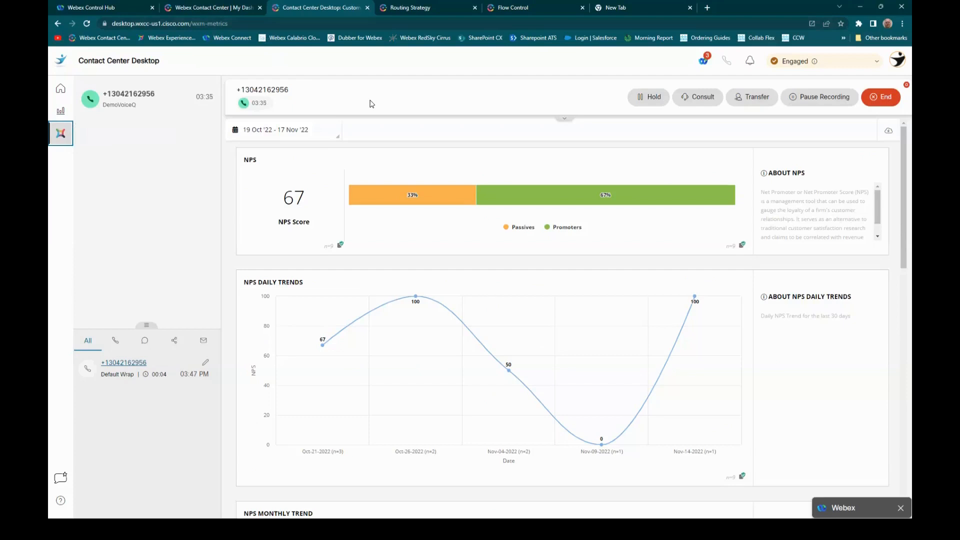
# Examine the transfer and consult request options for the active call, cancelling both requests.
pyautogui.click(744, 104)
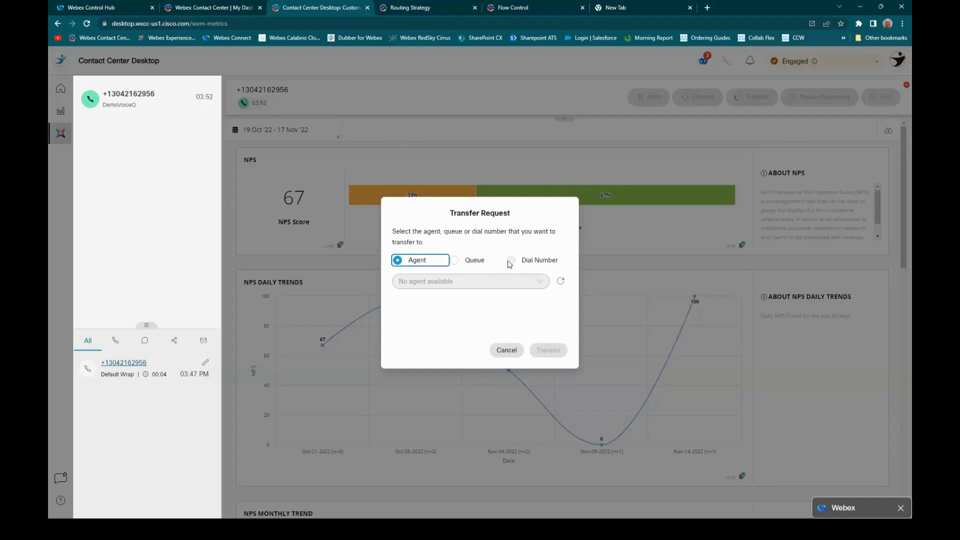
pyautogui.click(506, 350)
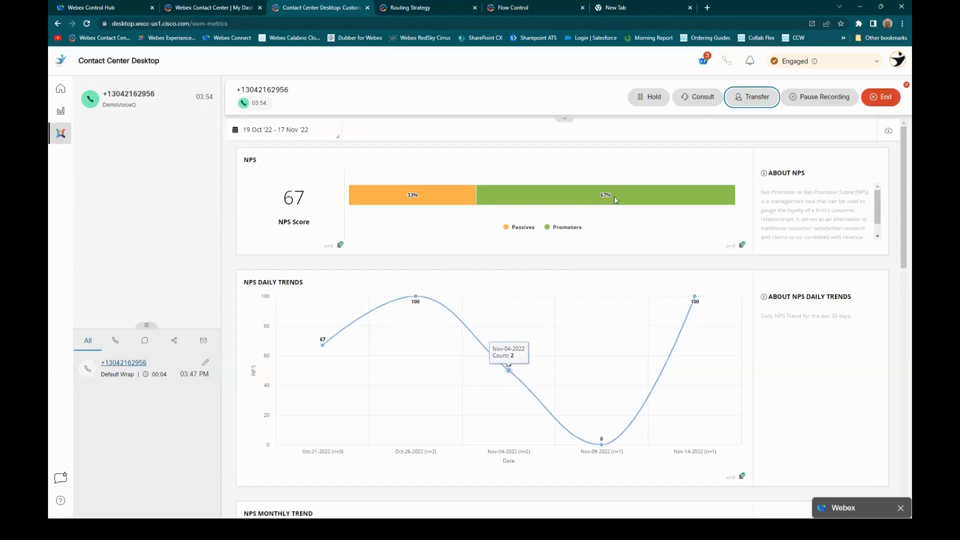
pyautogui.click(695, 102)
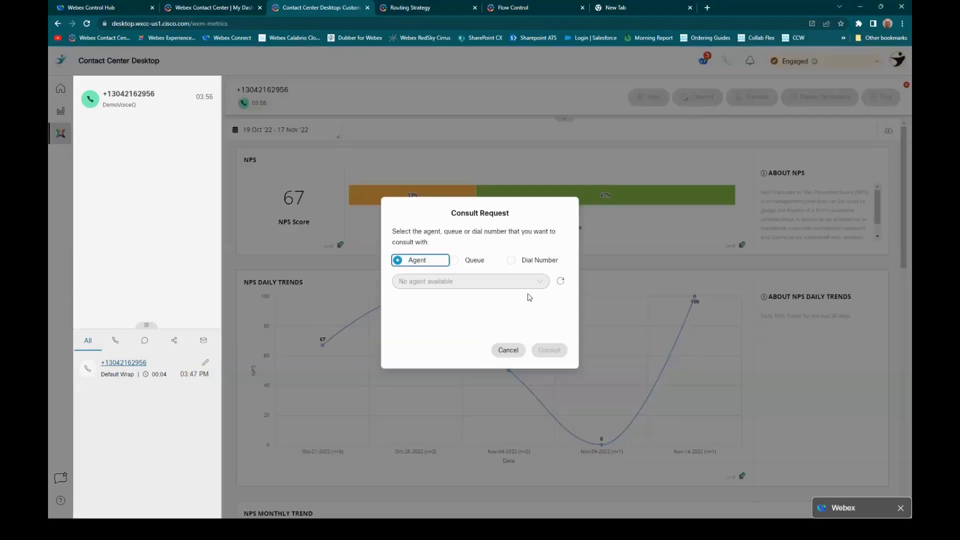
pyautogui.click(507, 350)
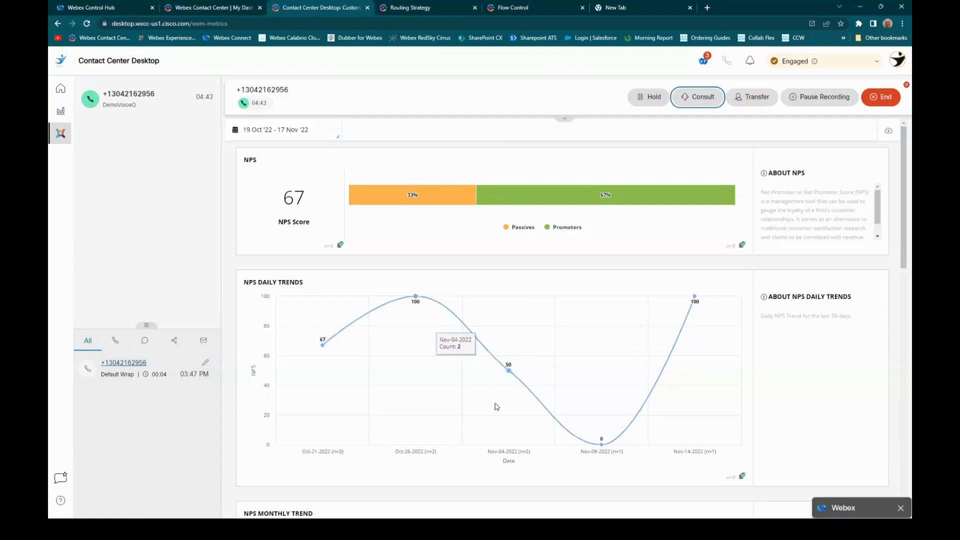
# End the active call and submit its wrap-up with the reason Demo Complete.
pyautogui.click(882, 100)
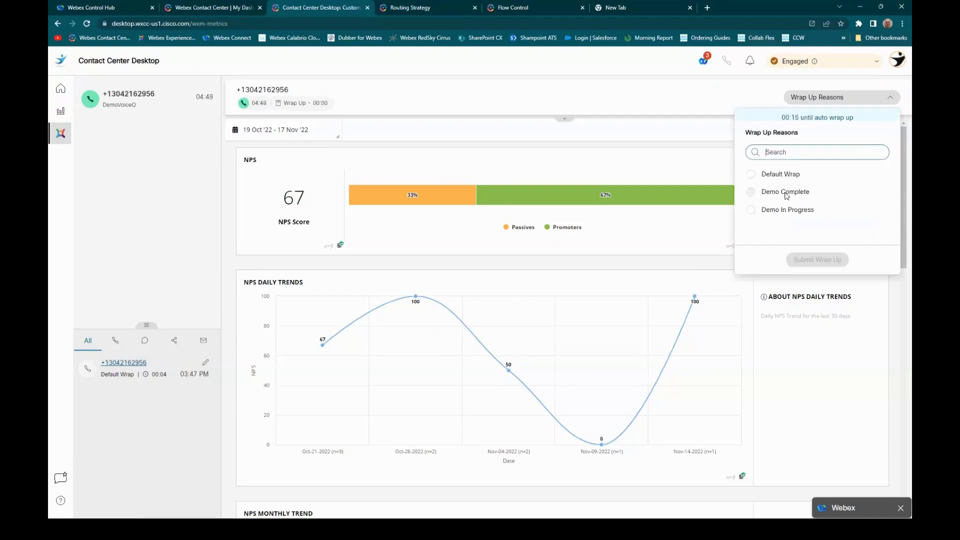
pyautogui.click(785, 193)
pyautogui.click(818, 260)
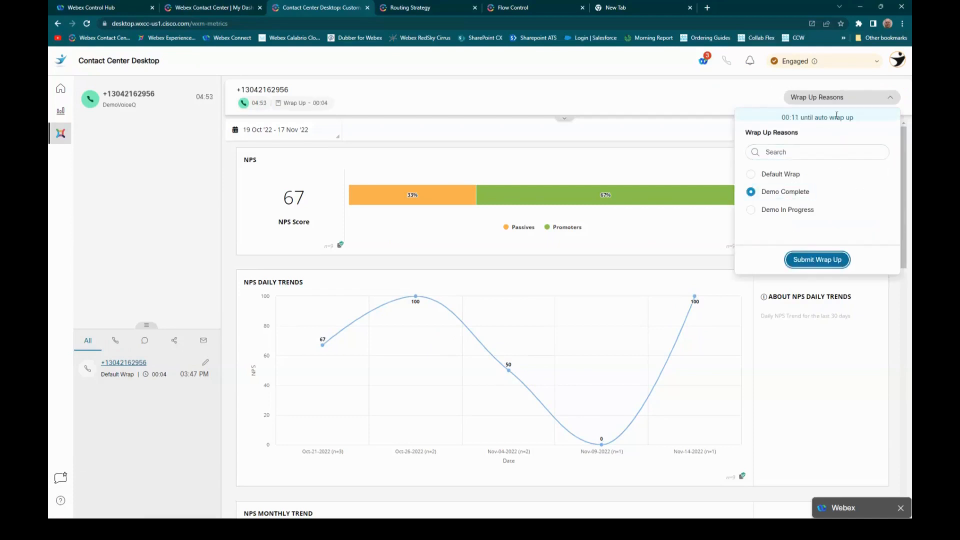
pyautogui.click(799, 259)
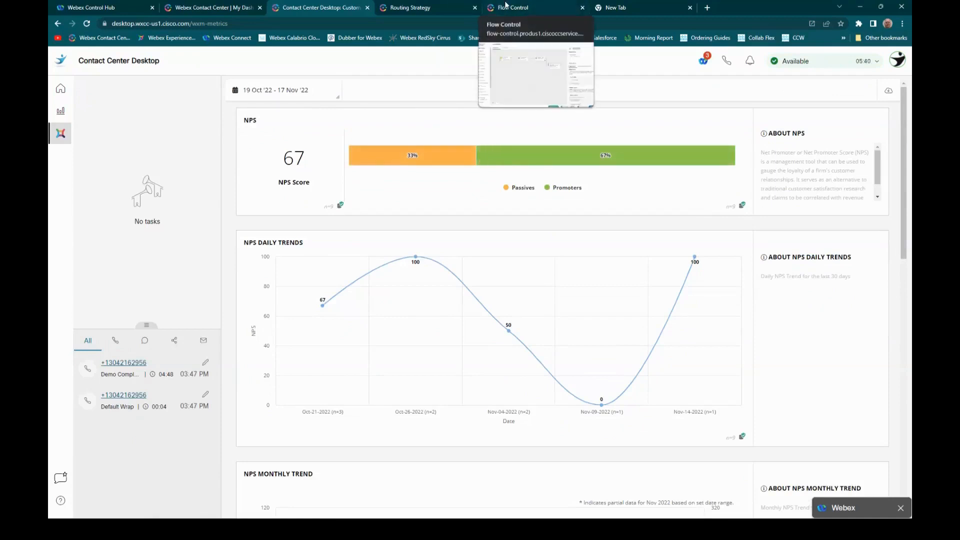
# Go from the Demo30Minute flow to the management portal's list of flows and open DemoPostCallSurveyFlow.
pyautogui.click(506, 6)
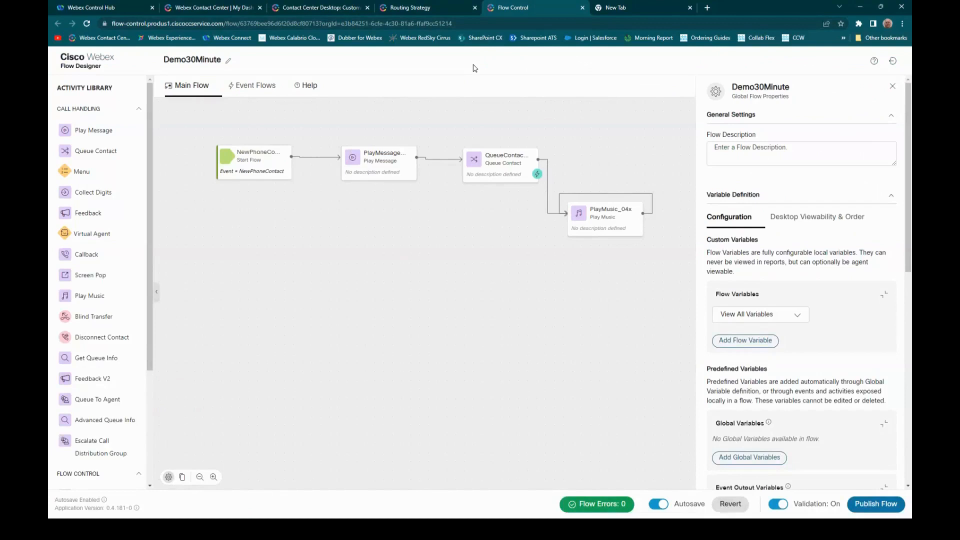
pyautogui.click(452, 7)
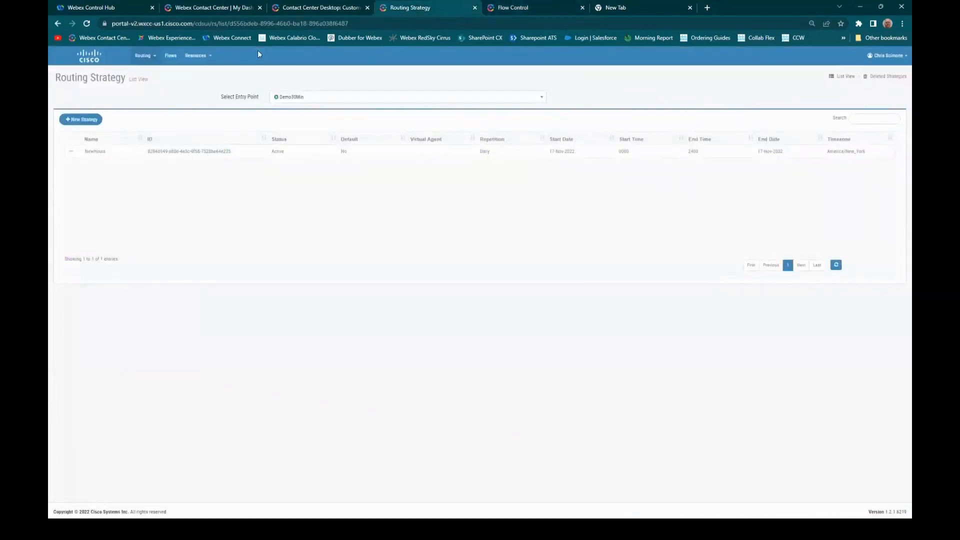
pyautogui.click(171, 55)
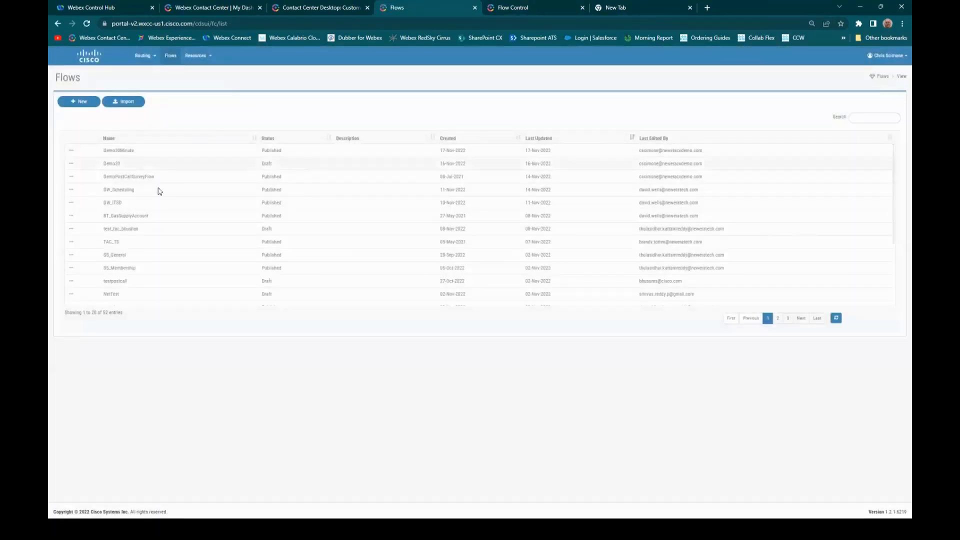
pyautogui.click(72, 178)
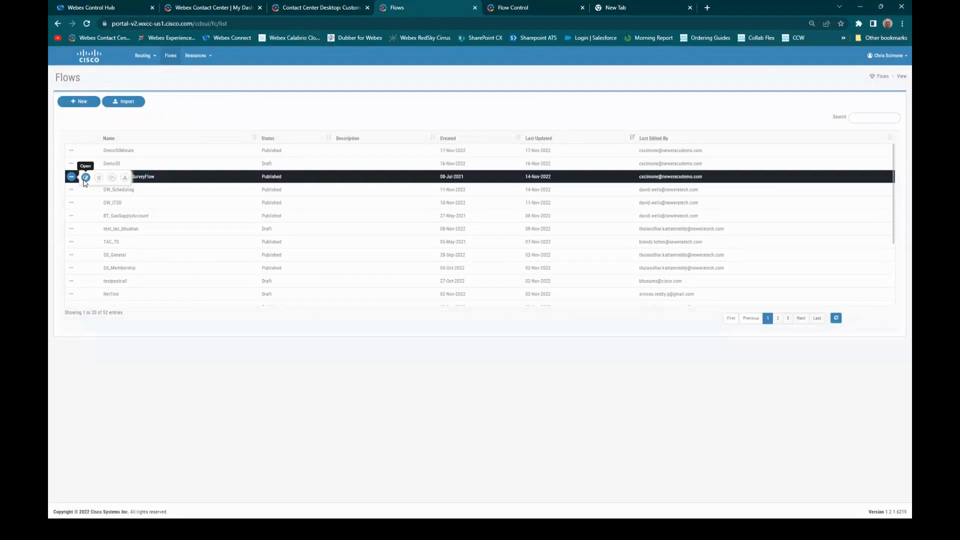
pyautogui.click(85, 178)
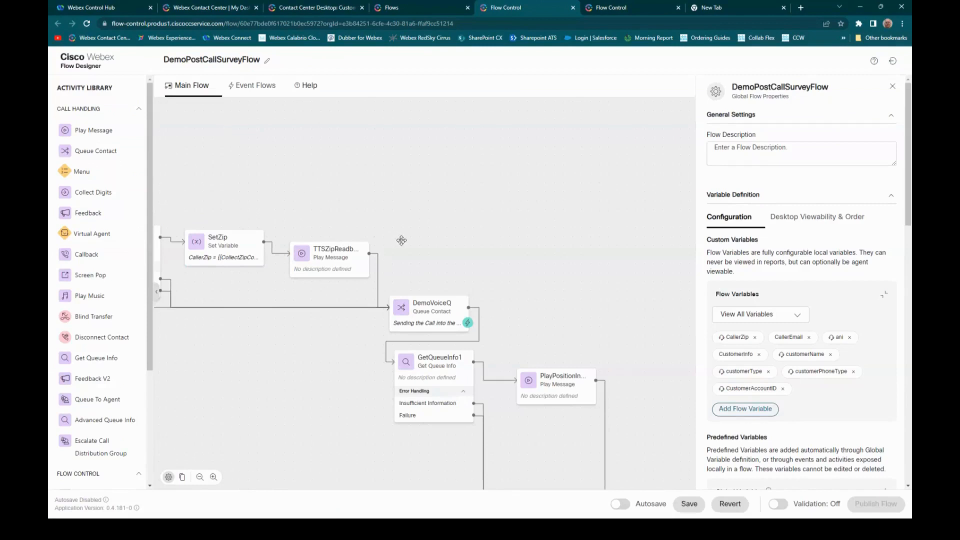
# Examine DemoPostCallSurveyFlow's DemoVoiceQ queue settings and its survey opt-in, zip code collection, customer data and queue treatment activities.
pyautogui.click(420, 307)
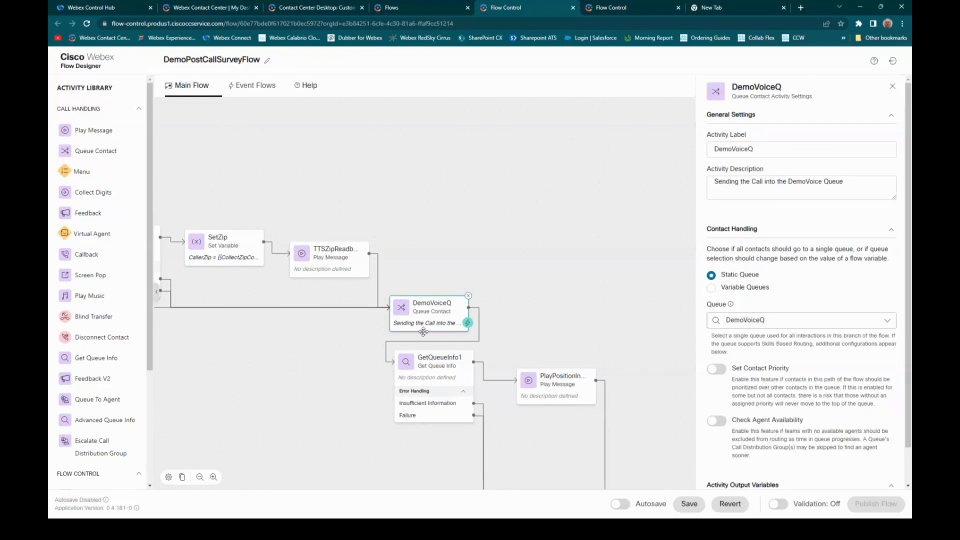
pyautogui.scroll(-3, 311, 350)
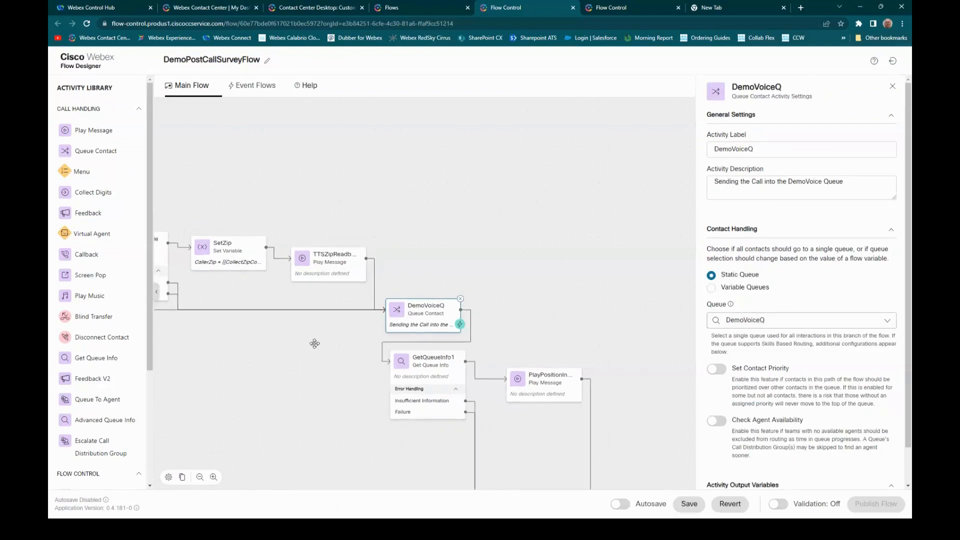
pyautogui.moveTo(229, 302); pyautogui.dragTo(338, 296)
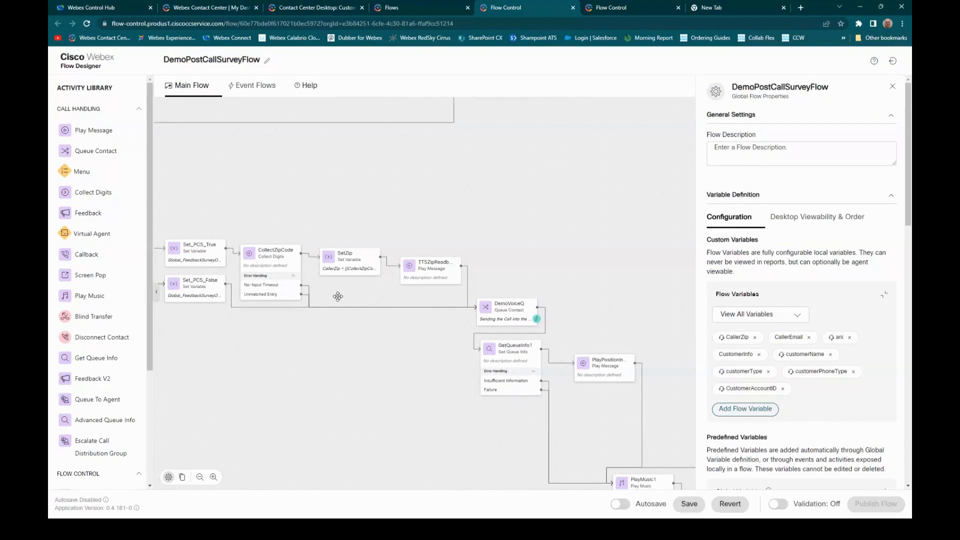
pyautogui.scroll(-1, 300, 226)
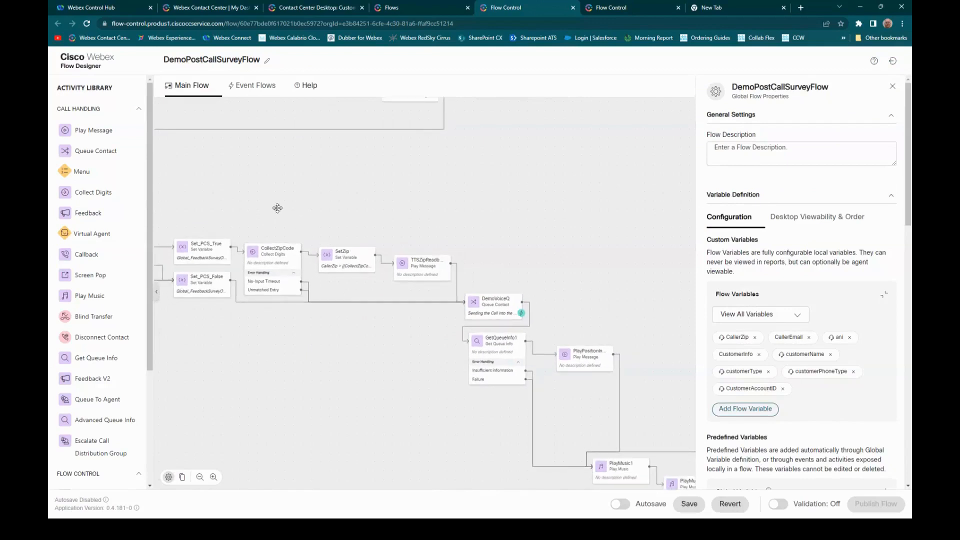
pyautogui.moveTo(277, 208); pyautogui.dragTo(458, 297)
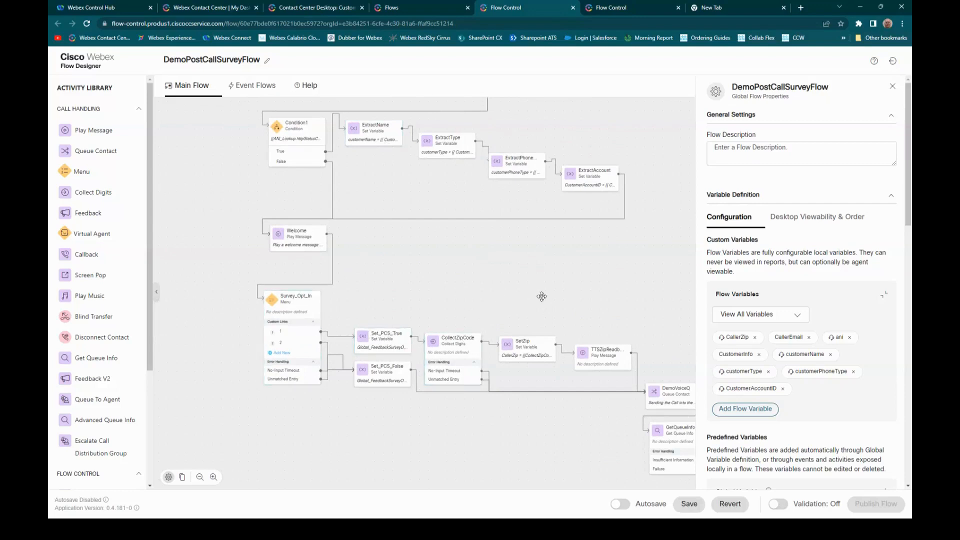
pyautogui.moveTo(502, 290); pyautogui.dragTo(388, 269)
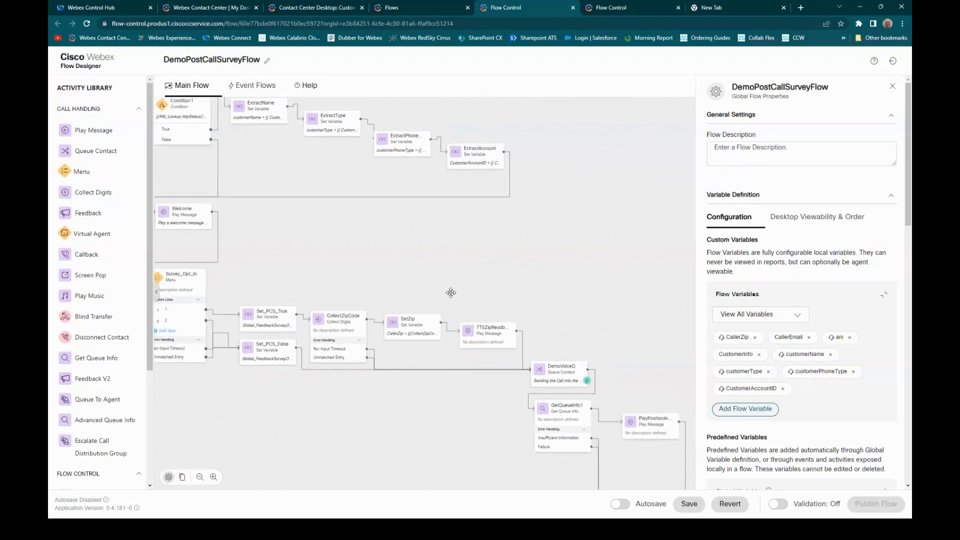
pyautogui.moveTo(639, 375); pyautogui.dragTo(519, 248)
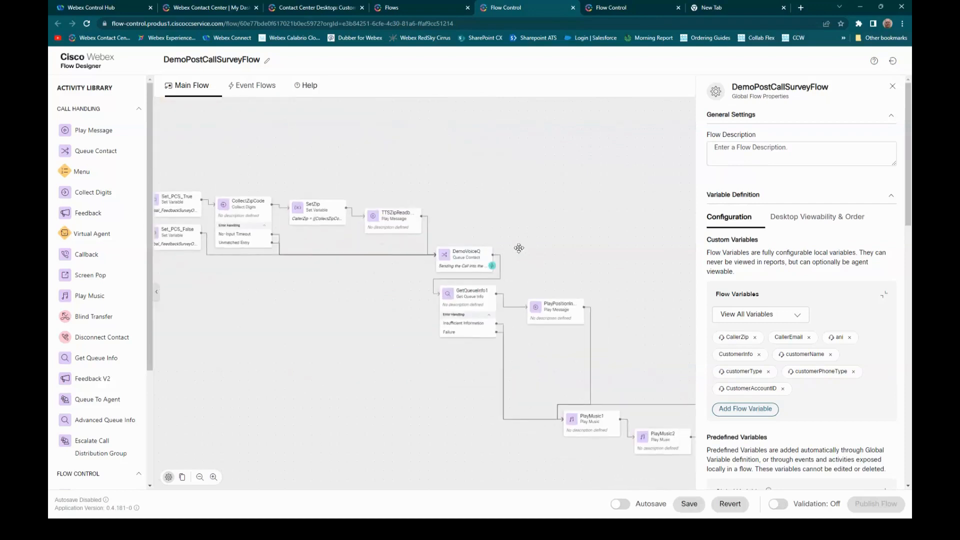
# Examine DemoPostCallSurveyFlow's queue information and music treatment section, along with its flow and global variables.
pyautogui.moveTo(616, 306); pyautogui.dragTo(526, 246)
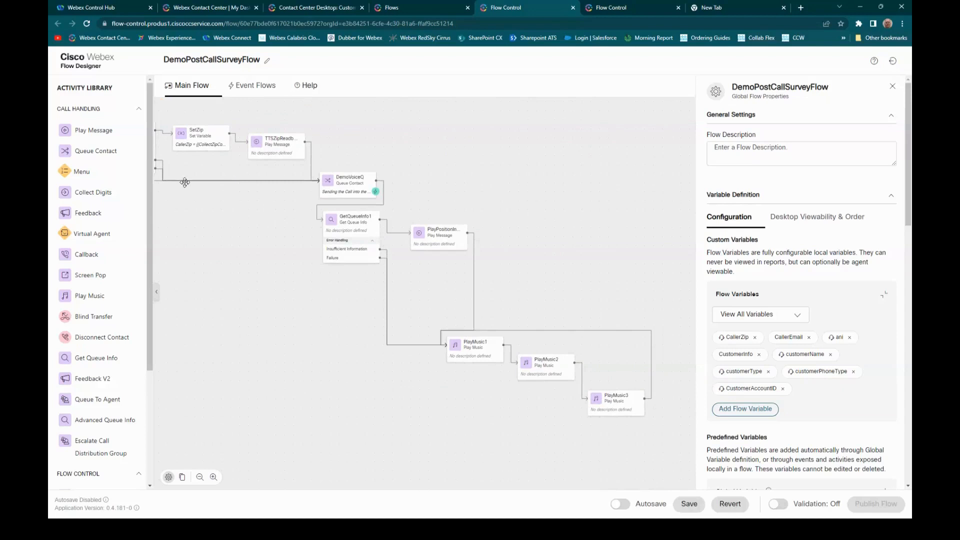
pyautogui.click(354, 217)
pyautogui.click(570, 293)
pyautogui.scroll(-3, 757, 367)
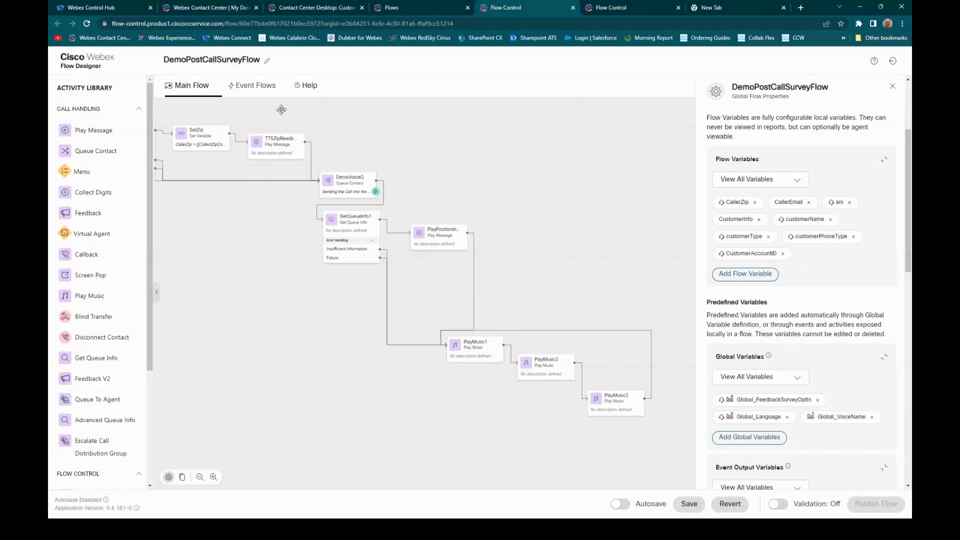
# Open the flow's event flows and examine the FeedbackV21 survey and PlayMessage1 prompt settings on the AgentDisconnected path.
pyautogui.click(256, 89)
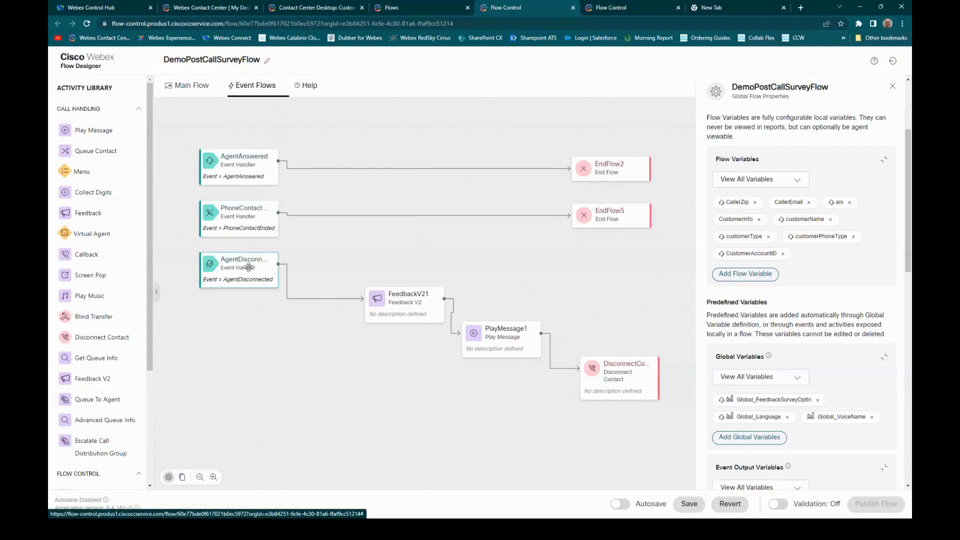
pyautogui.click(391, 298)
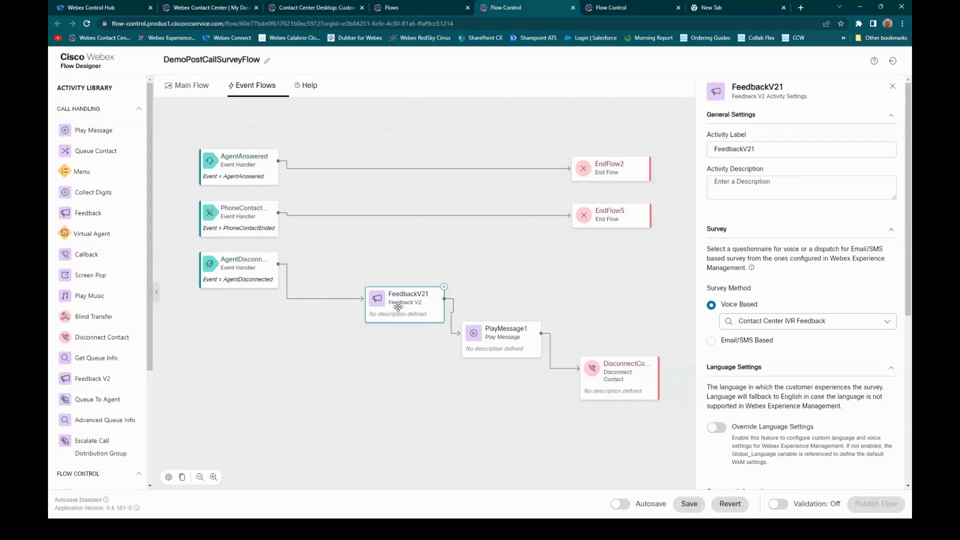
pyautogui.click(491, 343)
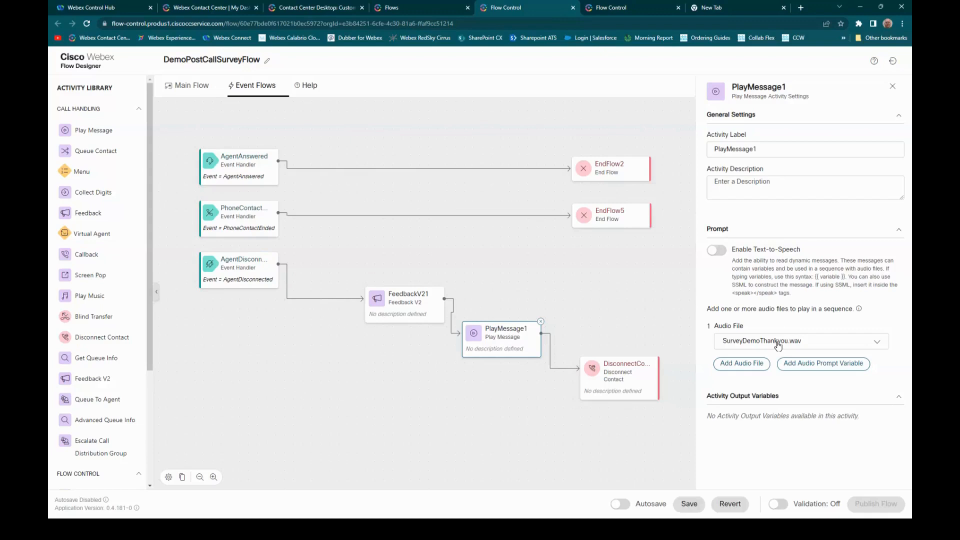
# Place a Screen Pop activity between AgentAnswered and EndFlow2 and examine its URL, query parameter, desktop label and loading behavior settings.
pyautogui.click(226, 176)
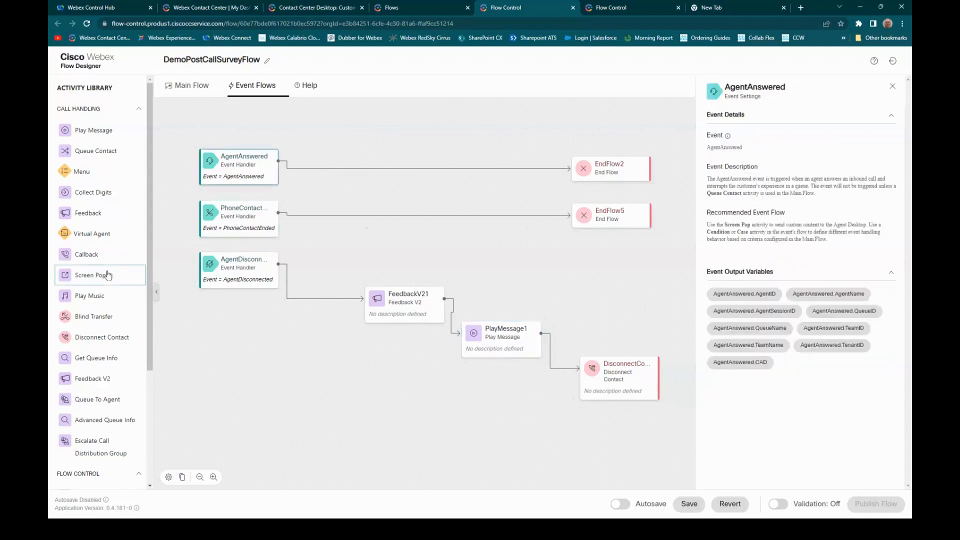
pyautogui.moveTo(106, 274); pyautogui.dragTo(453, 159)
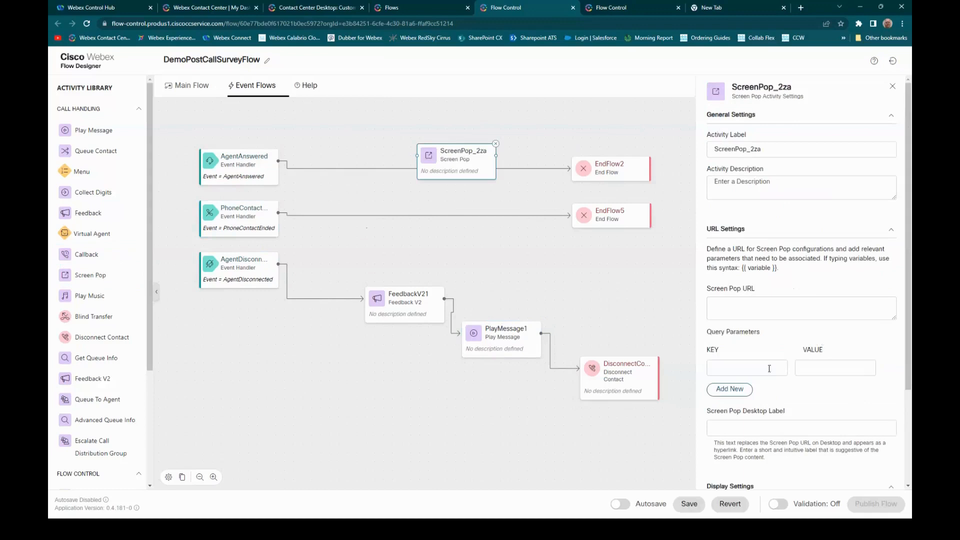
pyautogui.scroll(-1, 758, 388)
pyautogui.scroll(-2, 759, 389)
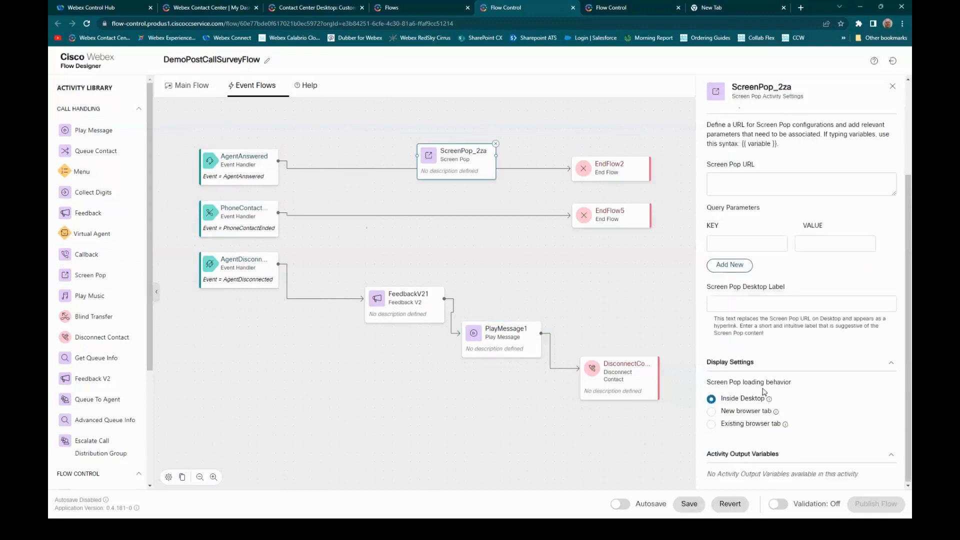
pyautogui.click(733, 188)
pyautogui.click(747, 245)
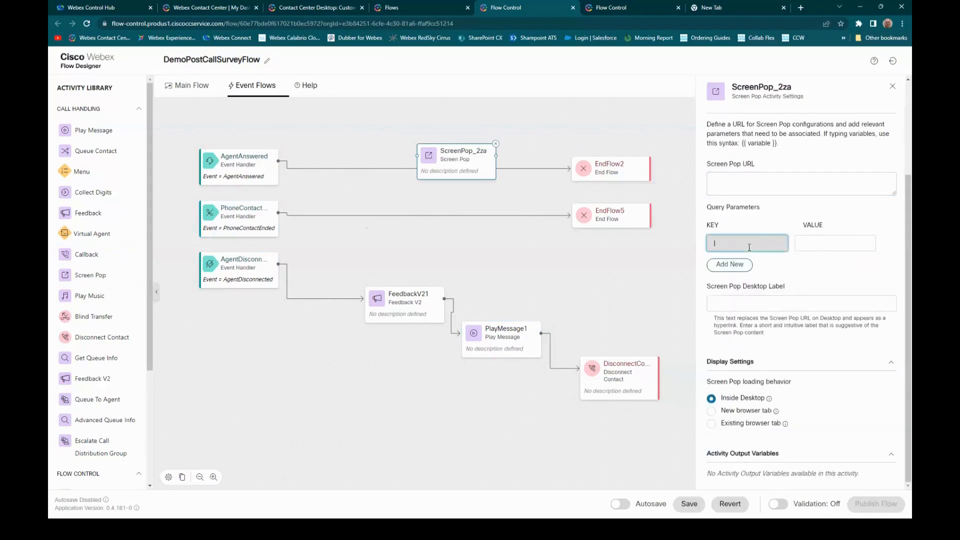
pyautogui.click(745, 305)
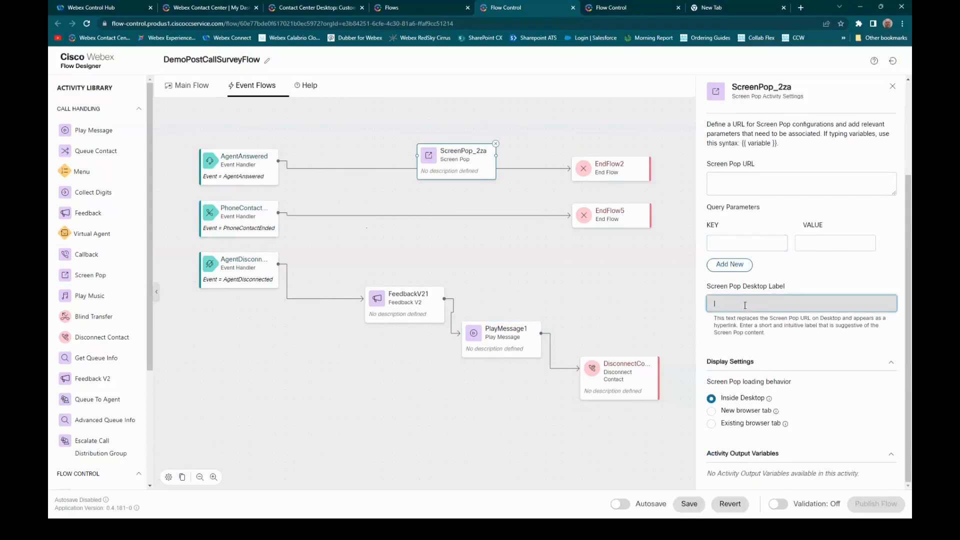
pyautogui.moveTo(784, 424)
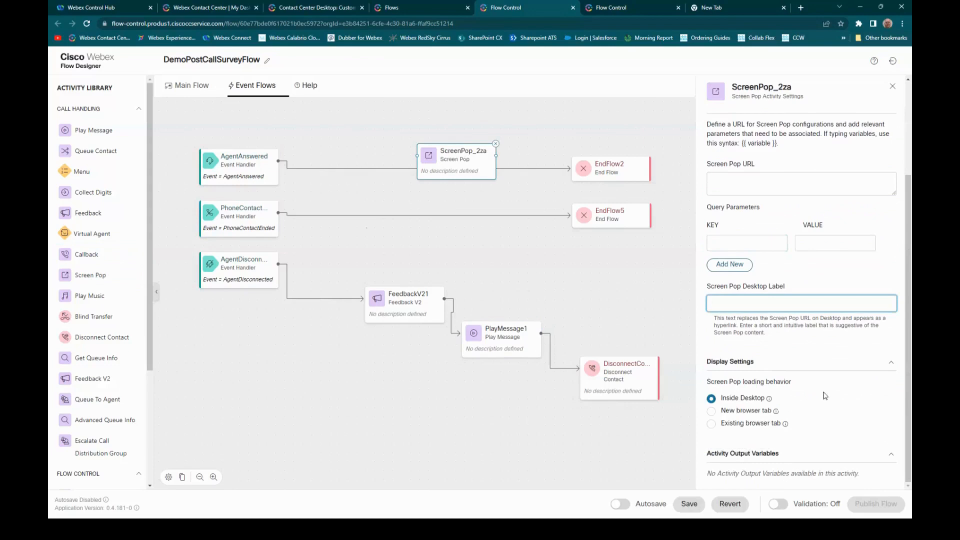
# Delete the Screen Pop activity from the AgentAnswered event path.
pyautogui.click(495, 144)
pyautogui.click(494, 144)
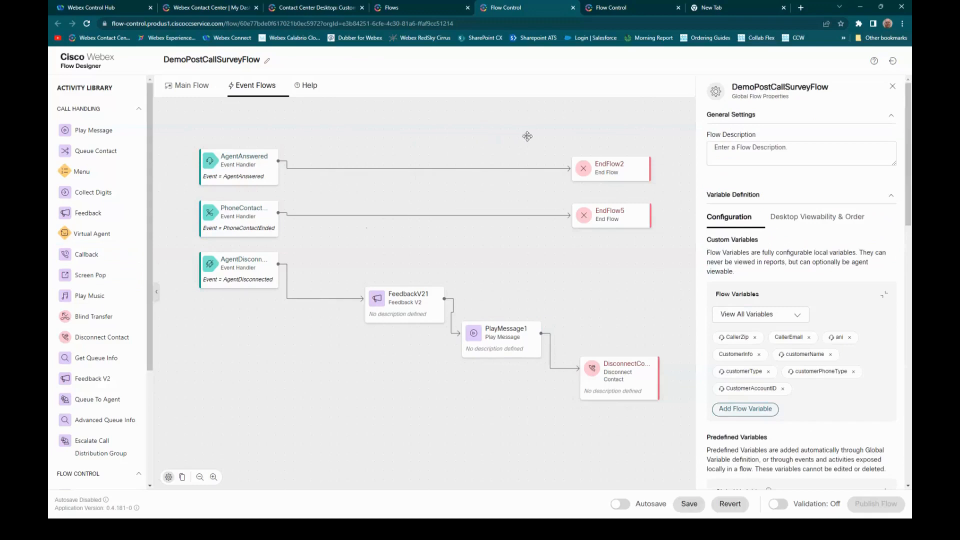